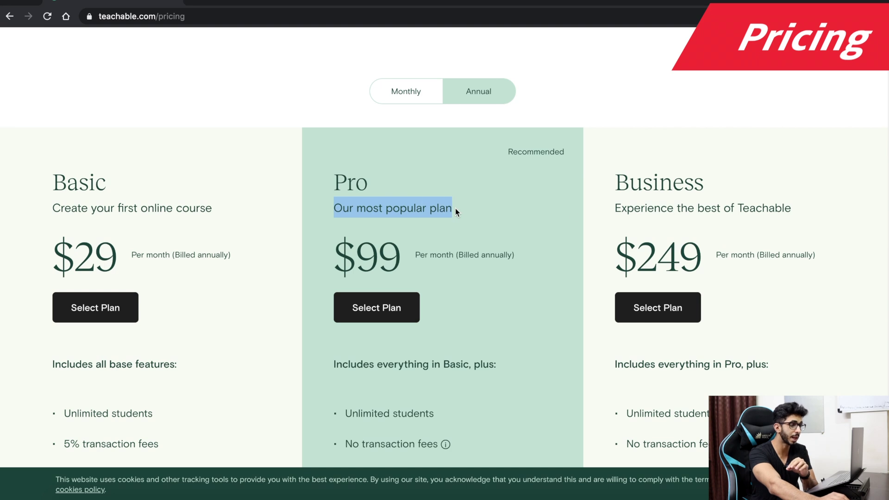
Compare the monthly and annual prices of the Basic, Pro and Business plans and review their included features
drag(816, 209, 713, 209)
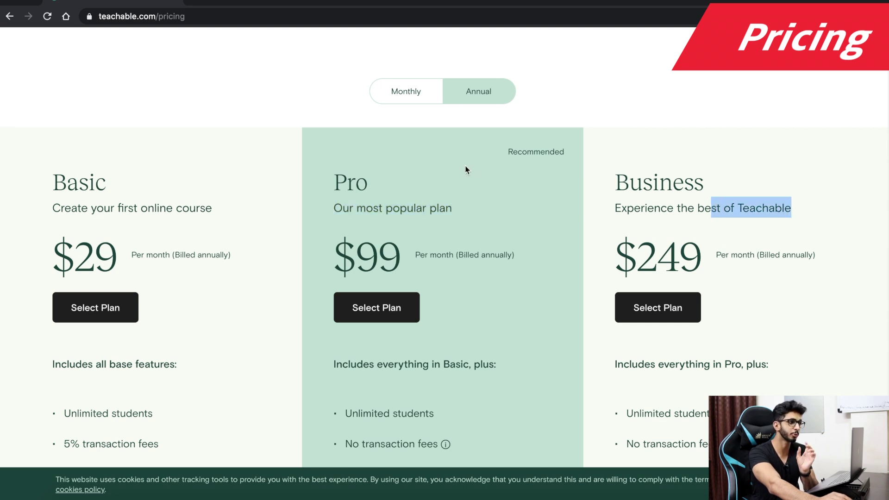
click(395, 103)
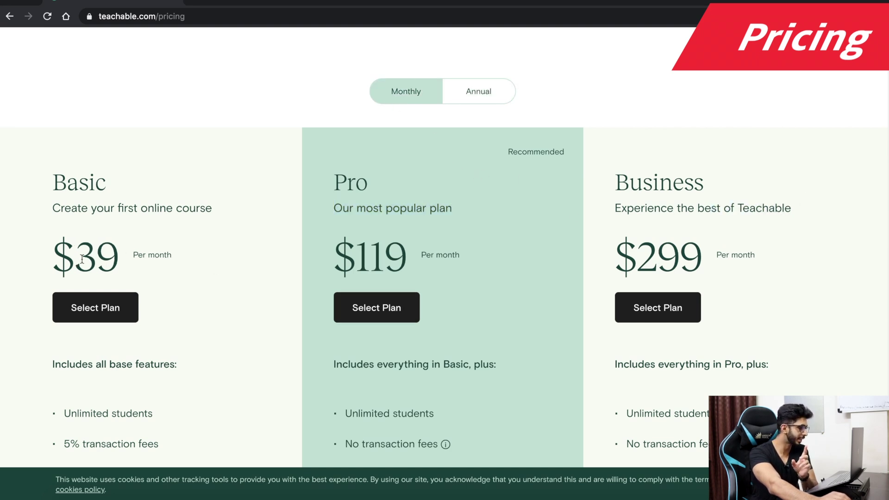
double_click(114, 263)
click(482, 99)
scroll(324, 173, down, 2)
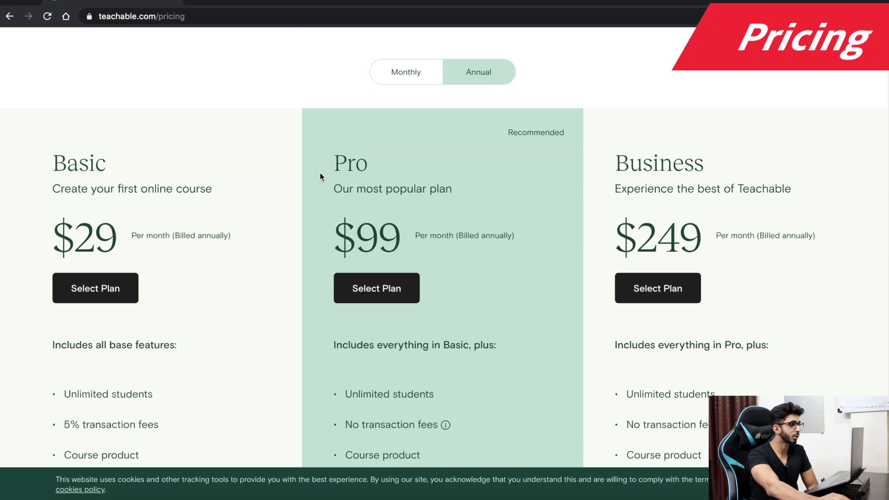
scroll(321, 174, down, 6)
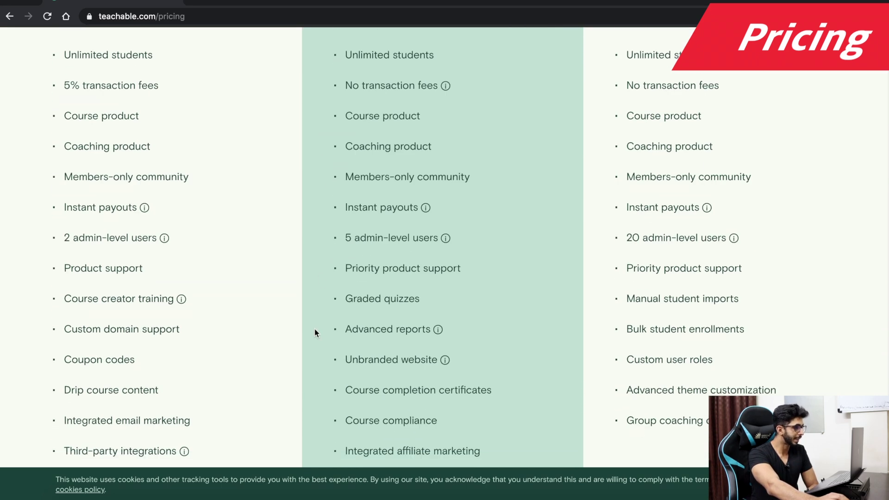
scroll(314, 332, up, 8)
drag(103, 221, 137, 224)
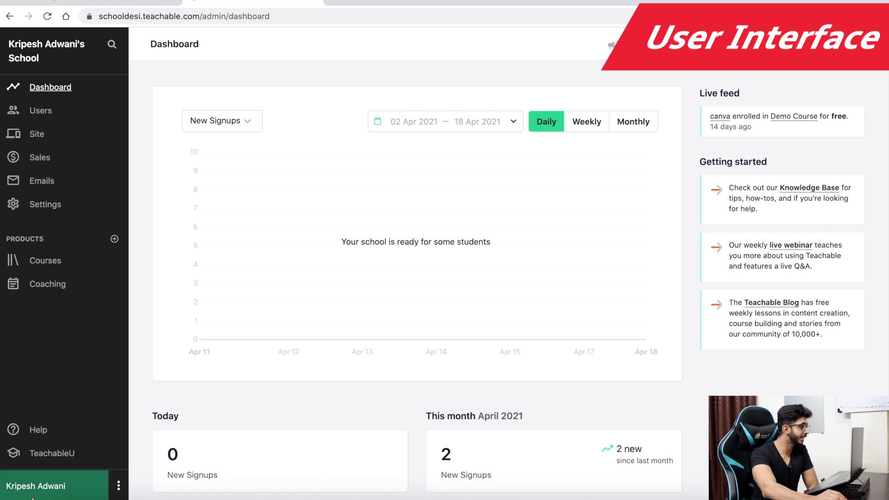
Open the Demo Course's curriculum and look through the lessons in Section 1
scroll(143, 377, down, 1)
scroll(173, 368, up, 1)
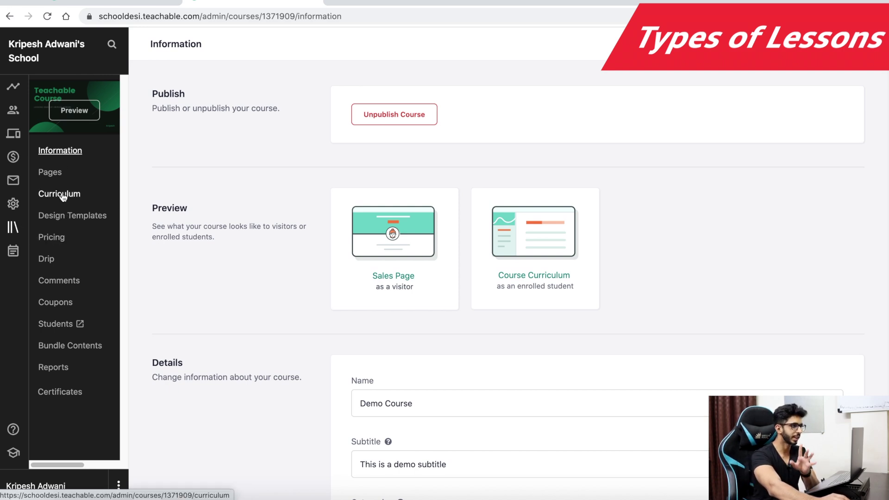
click(63, 194)
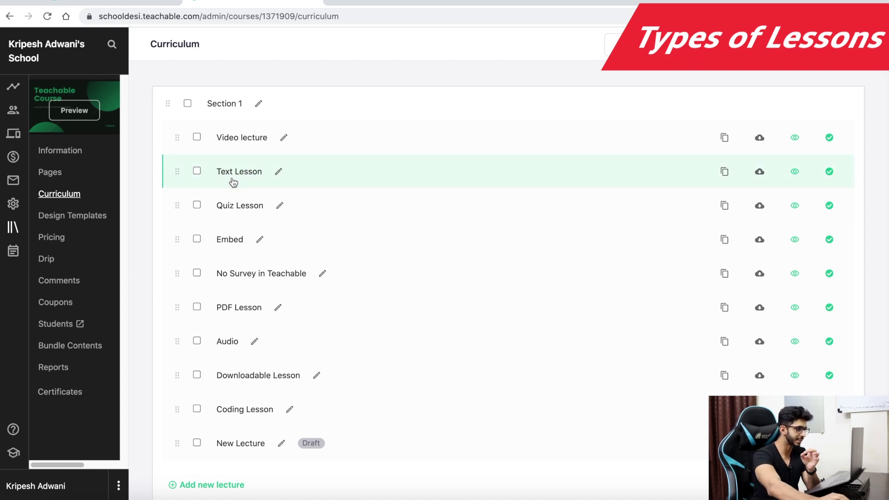
scroll(233, 179, down, 3)
scroll(238, 212, up, 3)
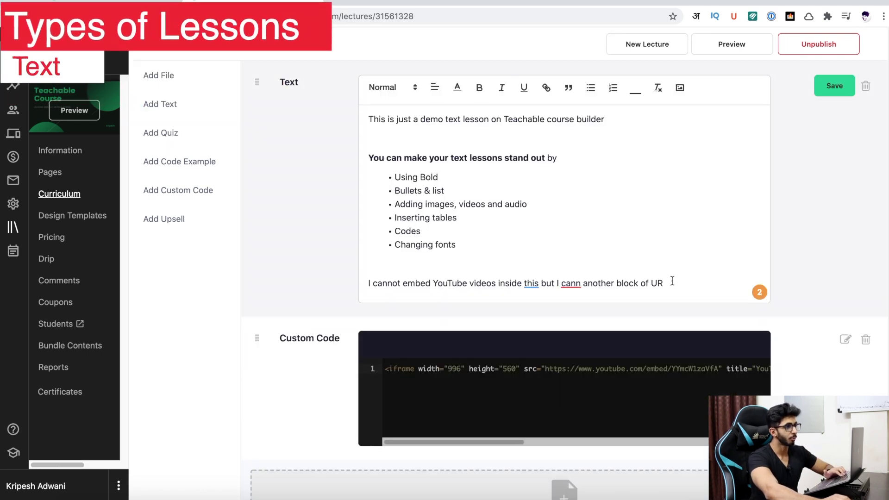
Add a long run of blank lines after the last sentence of the text lesson
key(Return)
key(Return)
key(Return)
key(Return)
key(Return)
key(Return)
key(Return)
key(Return)
key(Return)
key(Return)
key(Return)
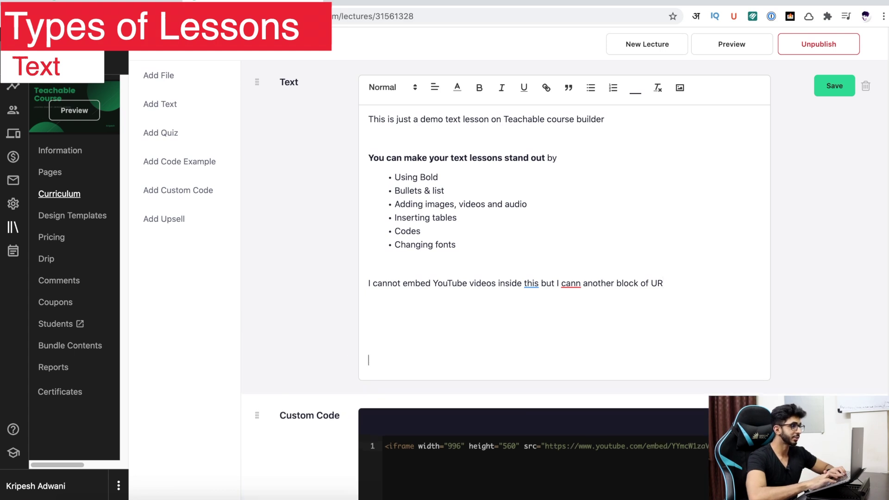
scroll(602, 276, down, 8)
scroll(602, 276, up, 8)
scroll(529, 274, down, 3)
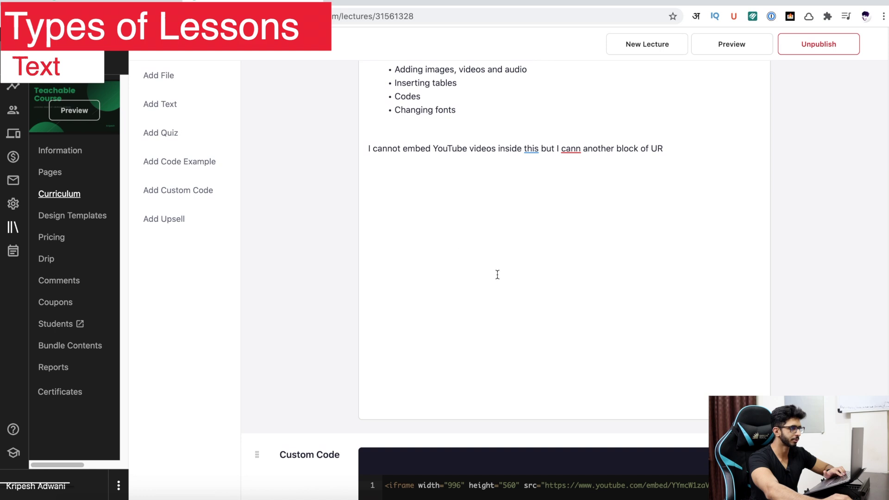
Duplicate the sentence "I cannot embed YouTube videos inside this but I cann another block of UR" below the blank lines
click(458, 319)
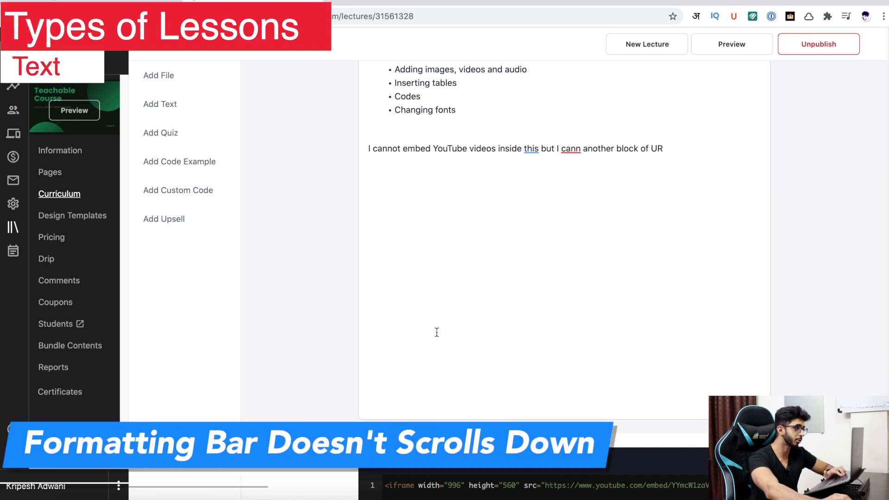
drag(692, 142, 601, 146)
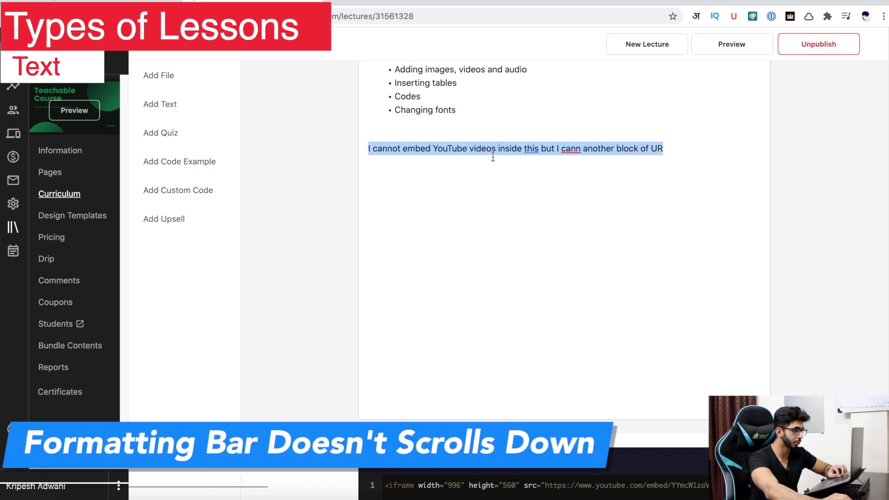
click(444, 327)
text(I cannot embed YouTube videos inside this but I cann another block of UR)
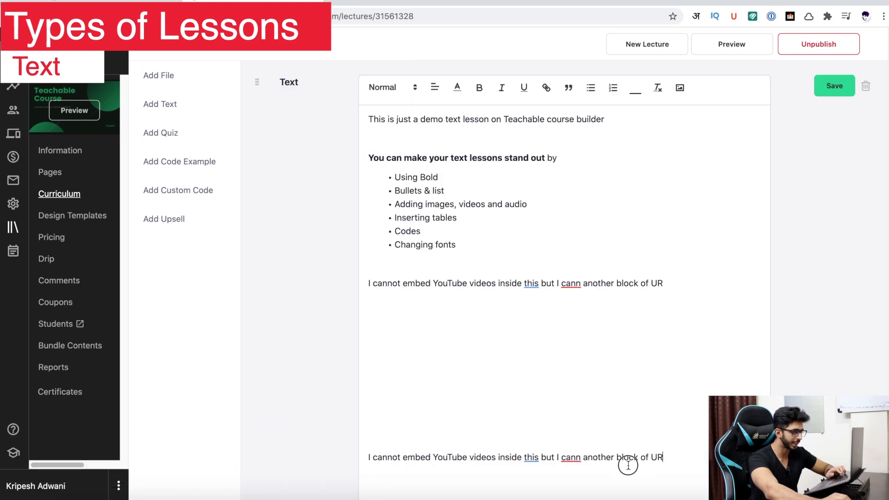
Make the duplicated sentence at the end of the text lesson bold
drag(628, 465, 385, 463)
scroll(480, 351, down, 3)
scroll(480, 351, up, 3)
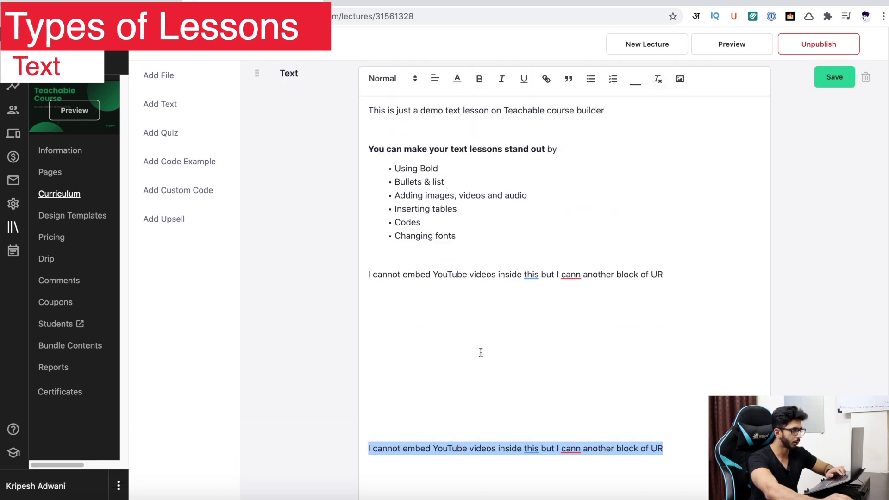
click(480, 89)
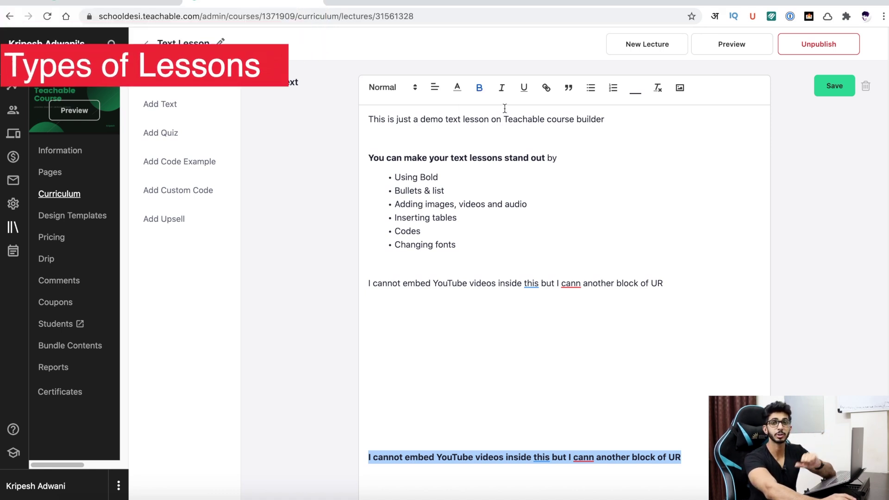
Open the quiz editor of the quiz lesson and review its multiple-choice questions and marked answers
click(224, 131)
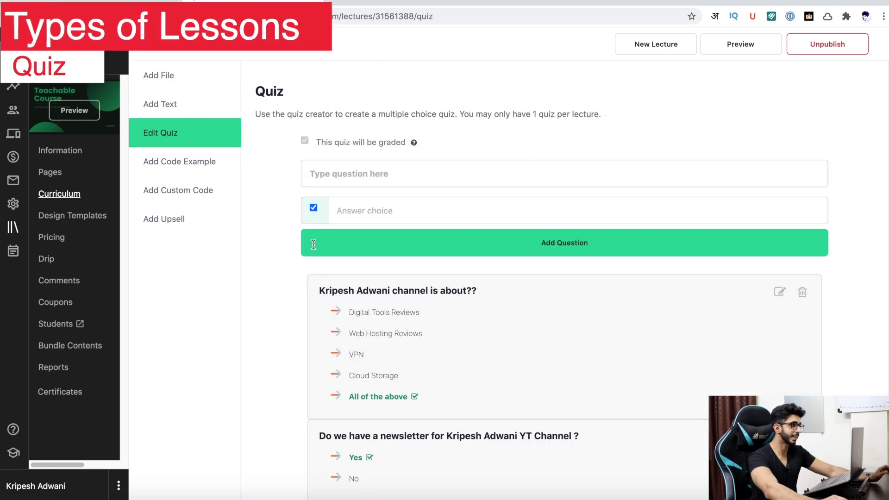
scroll(276, 276, down, 4)
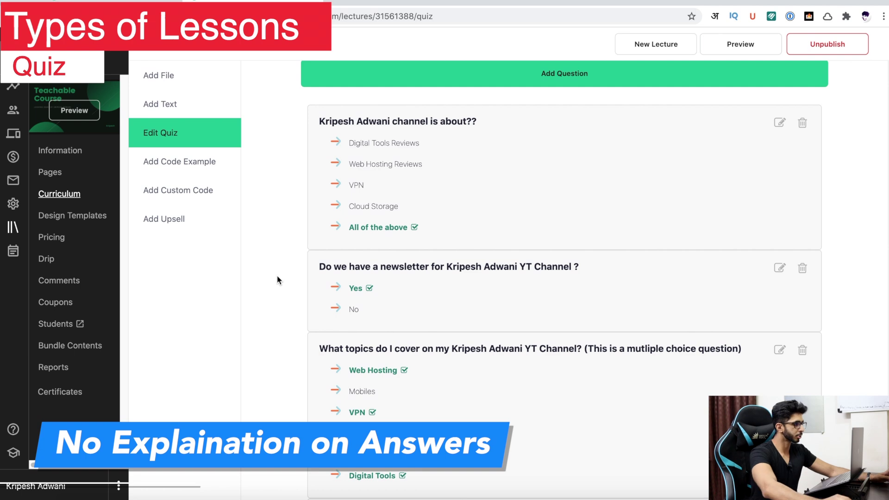
scroll(270, 284, up, 4)
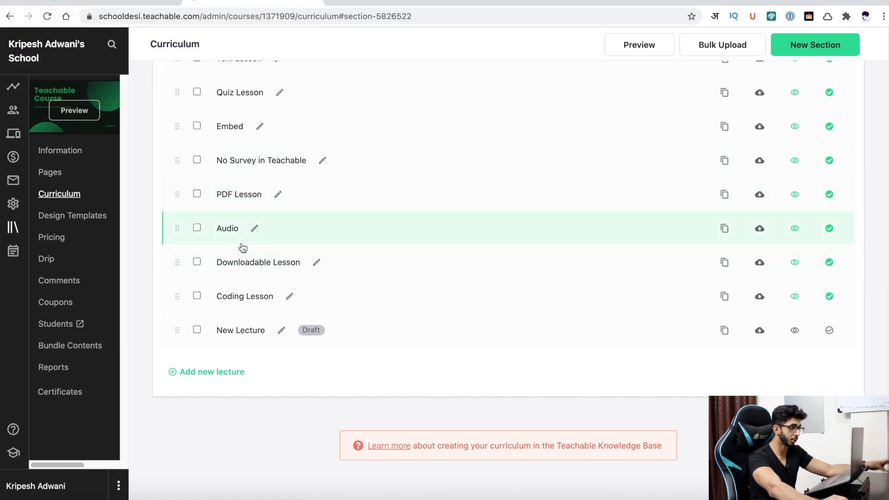
Open the Coding Lesson and view the language options of its first code example, keeping PHP
scroll(242, 295, up, 3)
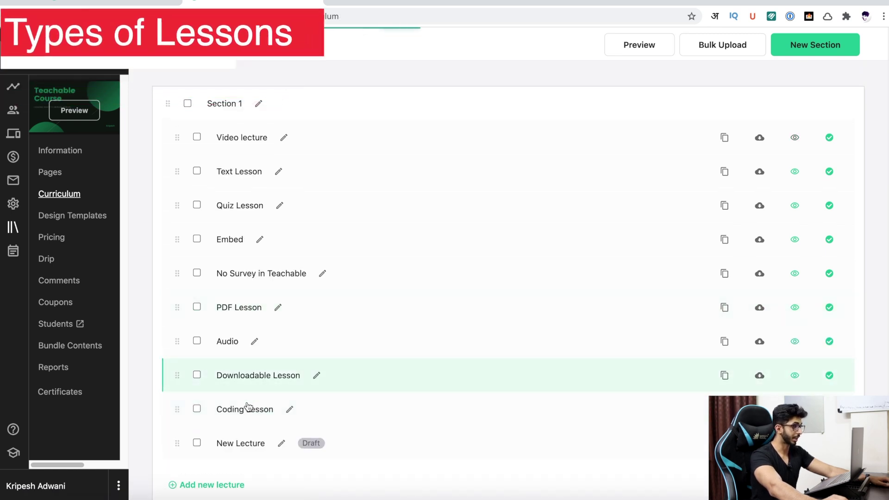
click(240, 409)
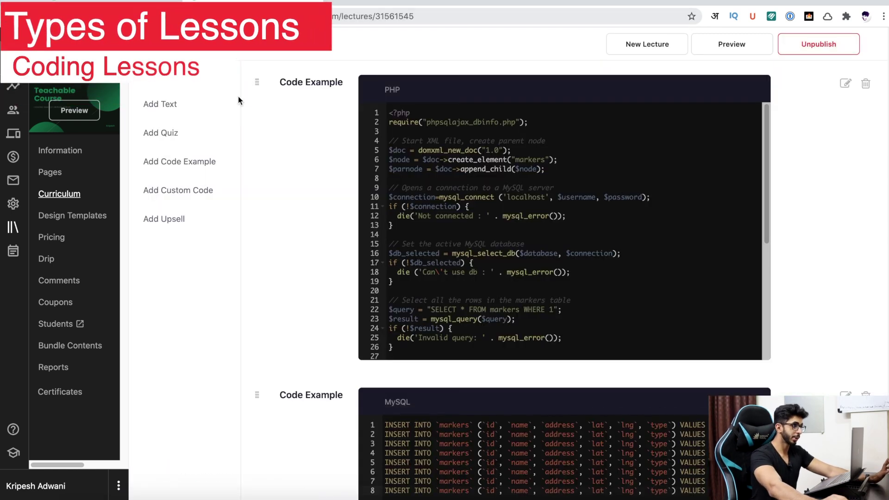
click(582, 192)
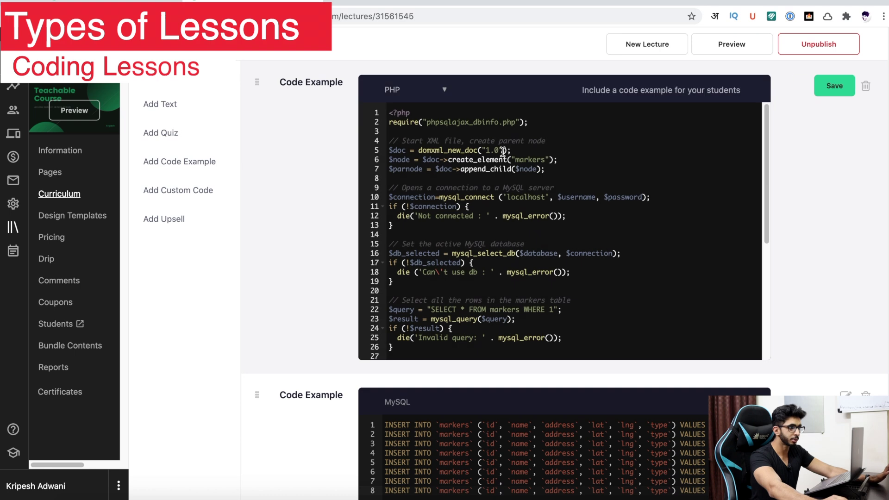
click(443, 92)
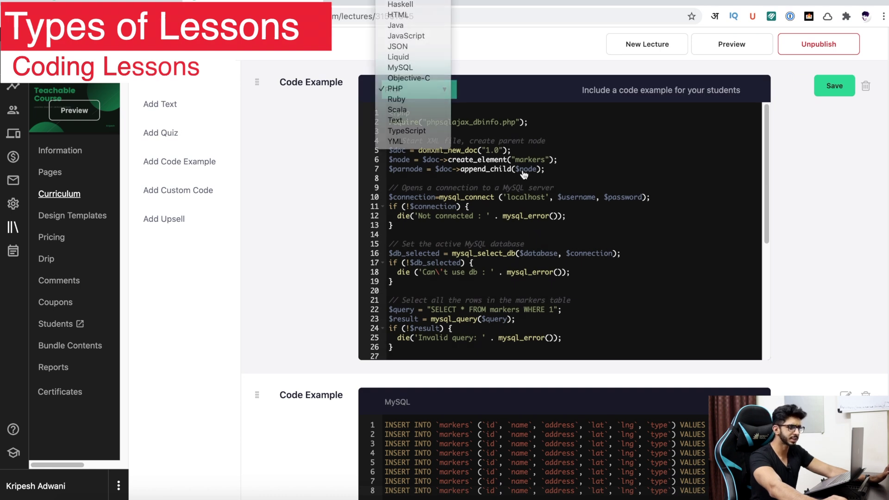
click(433, 90)
click(438, 88)
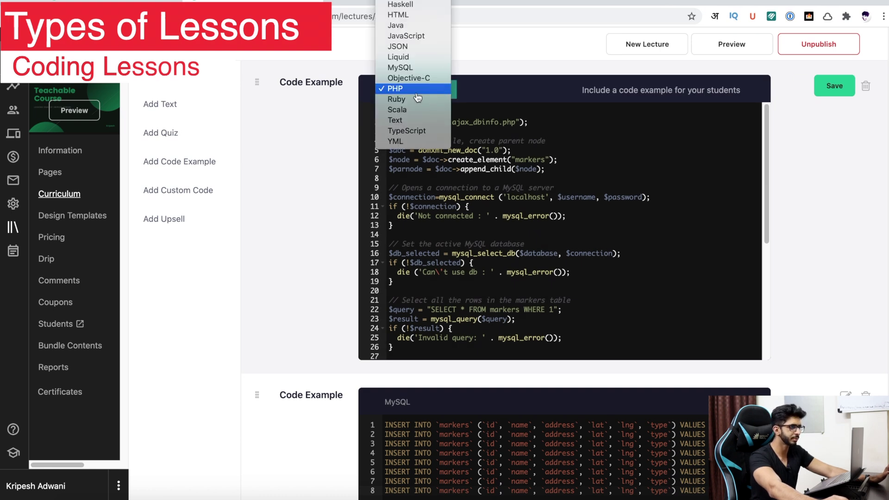
click(417, 93)
Examine the PHP code example's contents, highlighting its opening lines, and continue to the MySQL example
drag(575, 176, 385, 124)
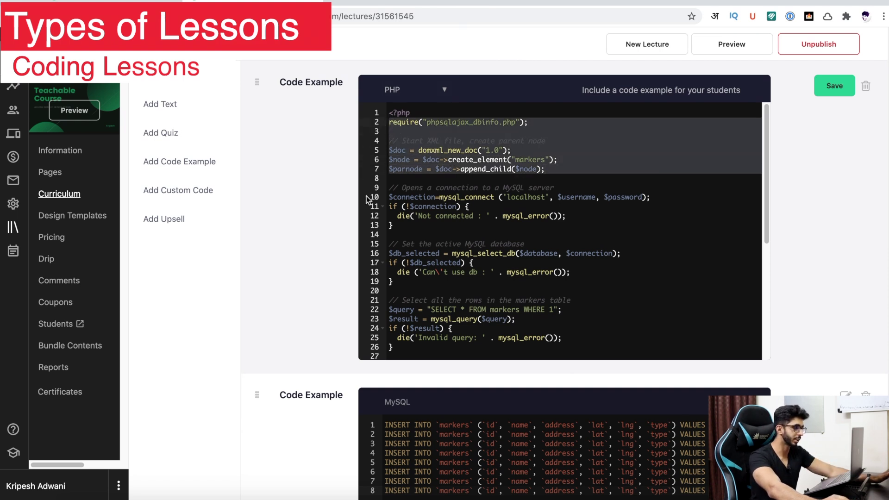
click(461, 188)
scroll(611, 317, down, 1)
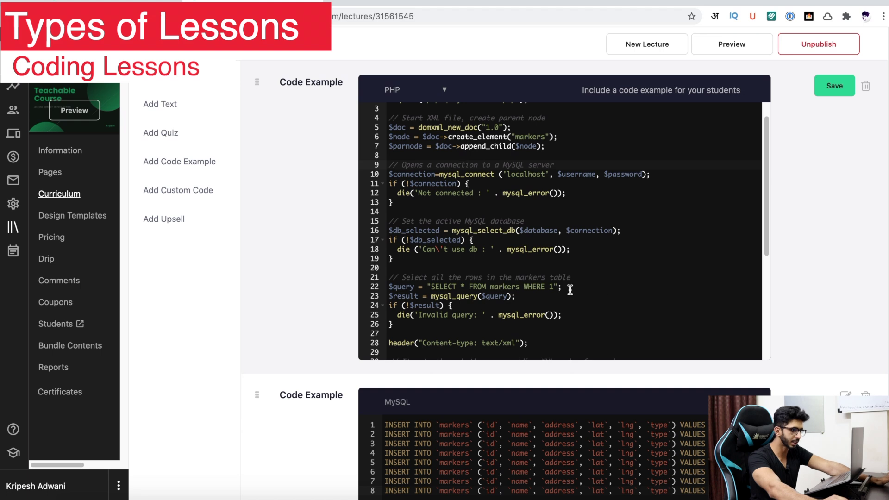
scroll(570, 290, down, 2)
scroll(271, 256, down, 4)
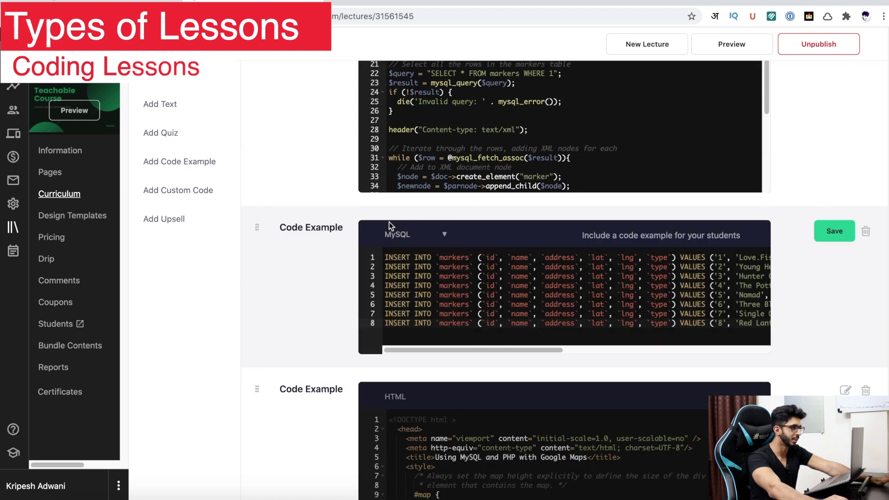
Set the language of the MySQL code example to JSON
click(393, 232)
click(424, 214)
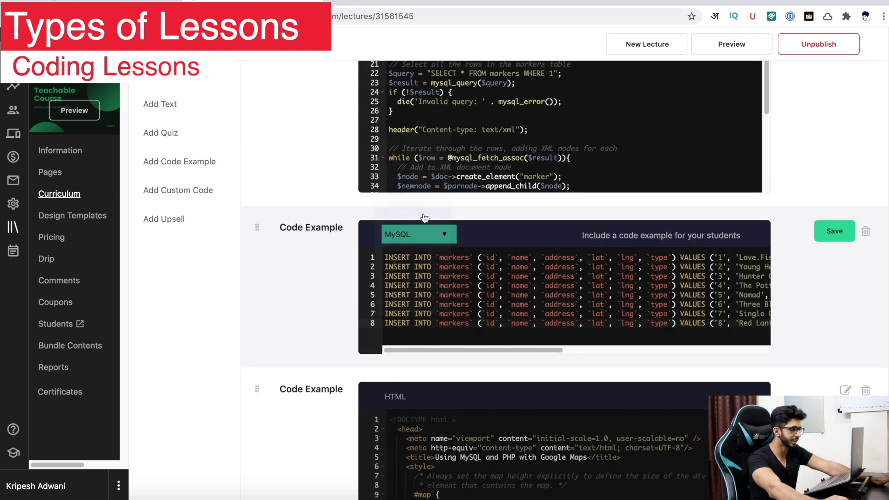
click(439, 238)
click(405, 257)
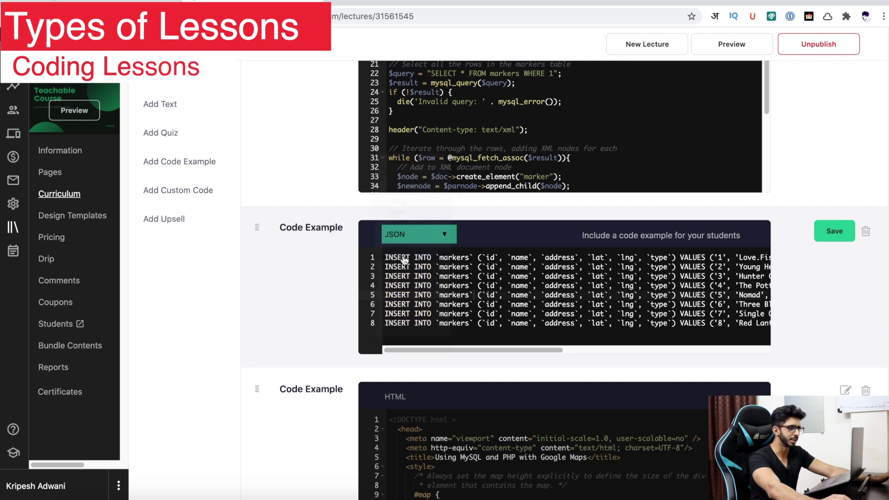
scroll(324, 278, down, 5)
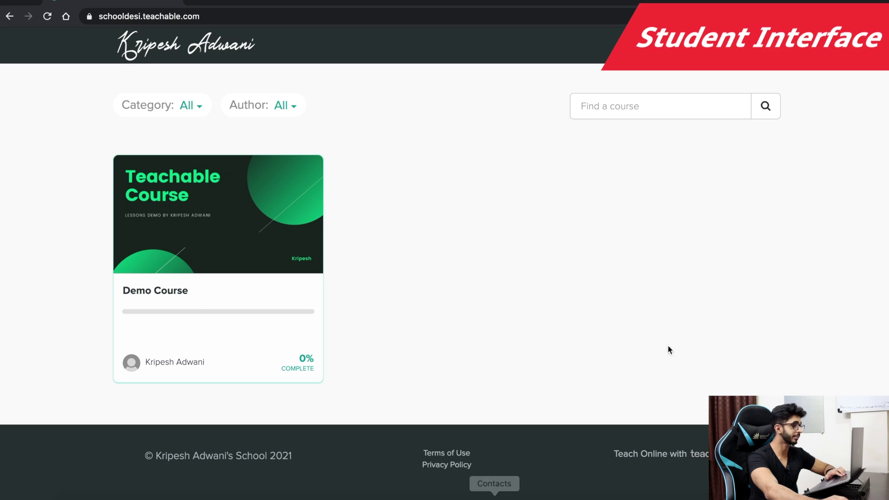
Open the Demo Course as a student and start the Video lecture from Section 1
click(206, 264)
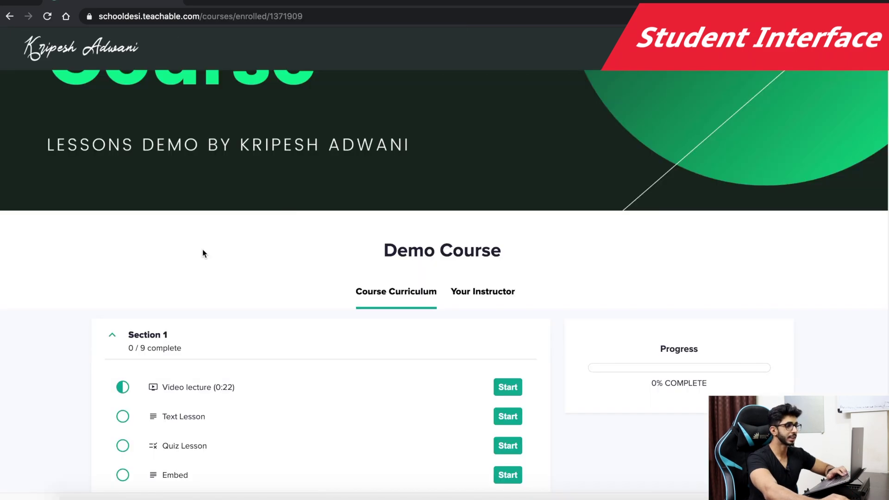
scroll(202, 249, down, 5)
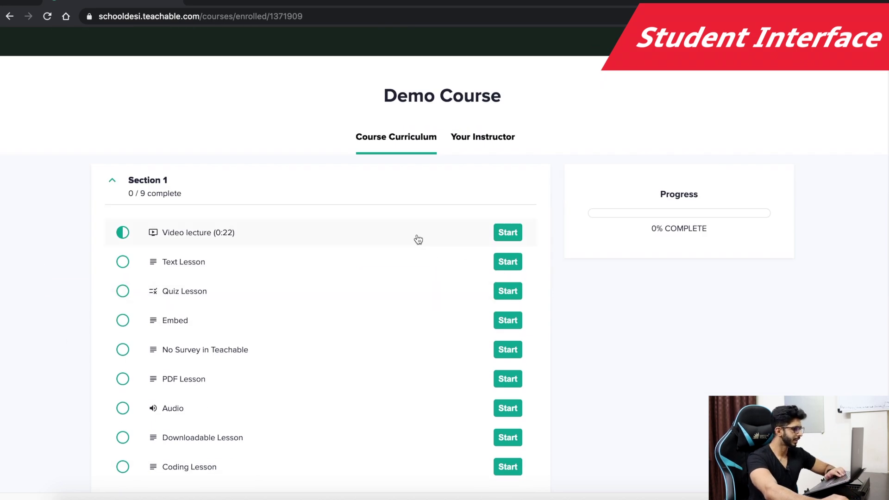
click(506, 233)
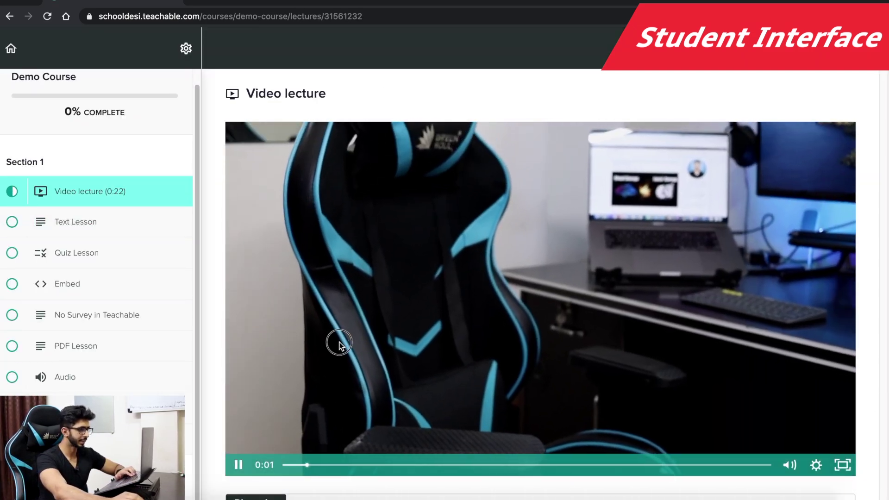
Pause the video lecture and open the player's speed and quality settings
click(563, 171)
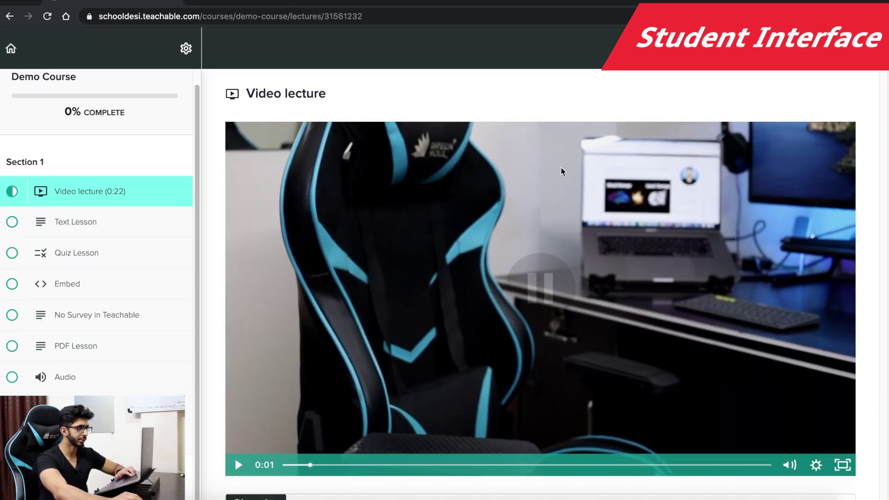
click(816, 465)
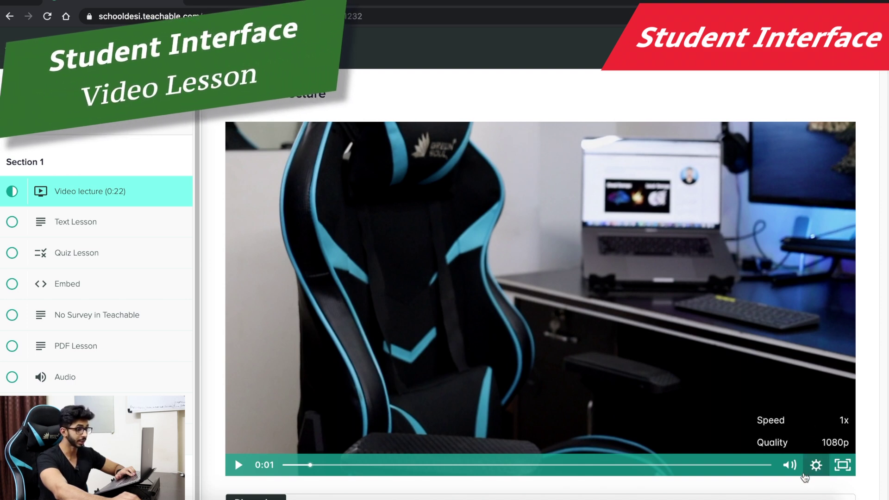
Open the Text Lesson in the student view and look through it to the embedded YouTube video
click(53, 228)
scroll(412, 381, down, 6)
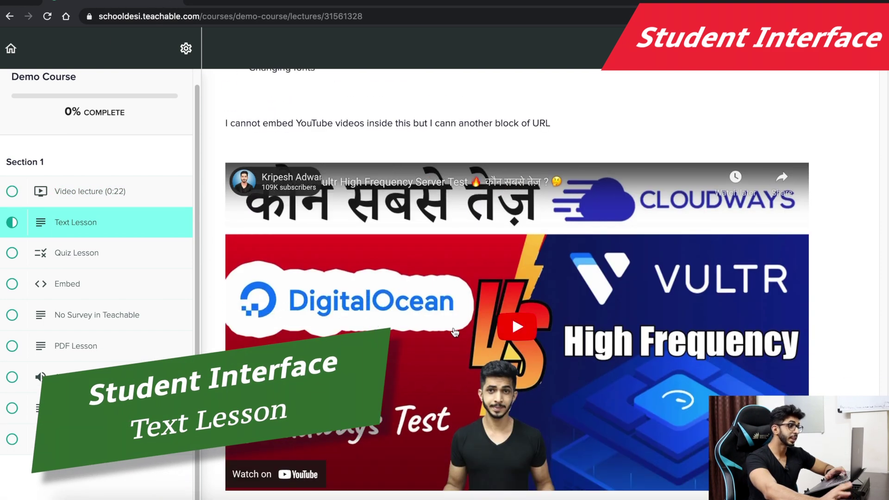
Open the Quiz Lesson, check the answer Cloud Storage for its first question and look over the page
scroll(421, 227, down, 1)
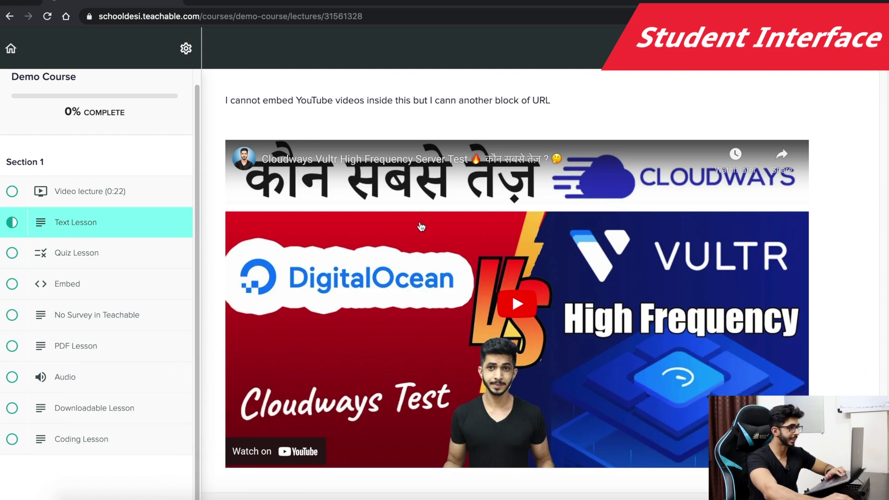
click(69, 252)
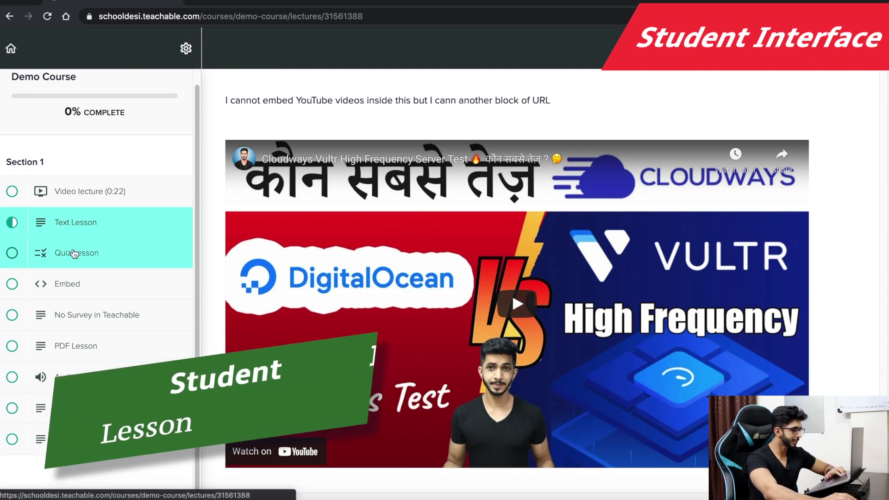
scroll(503, 310, down, 1)
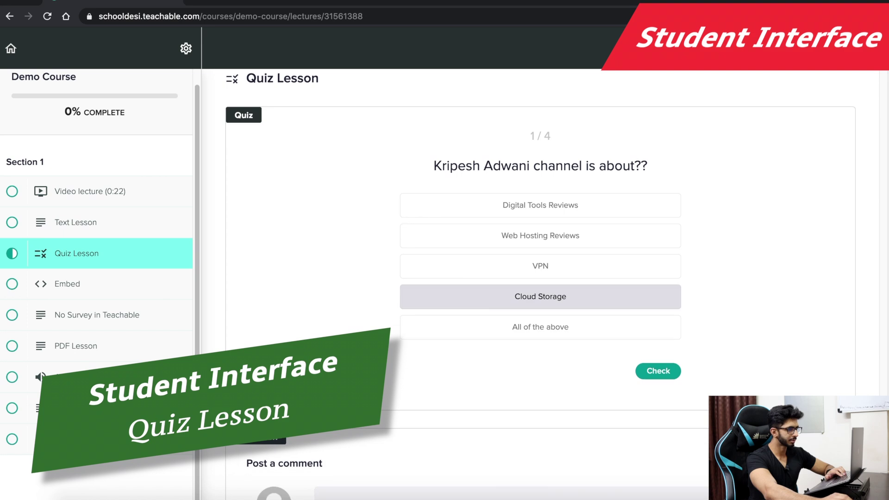
click(658, 371)
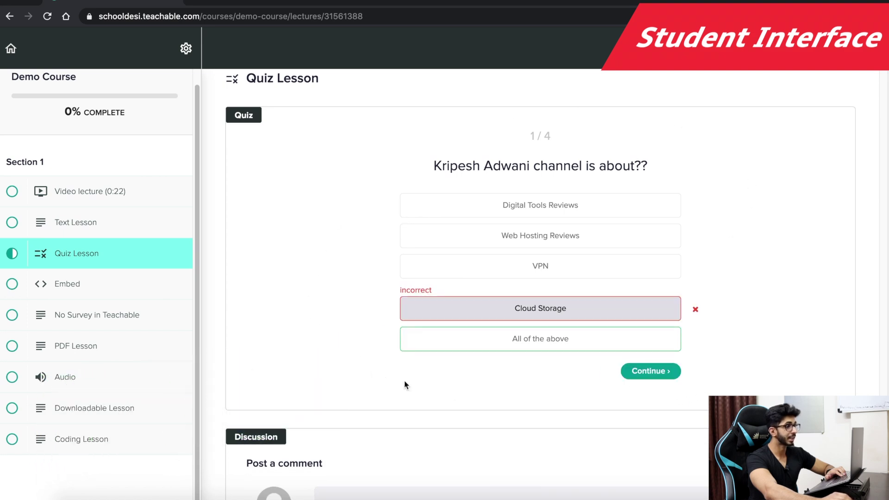
scroll(472, 396, down, 3)
scroll(471, 396, up, 4)
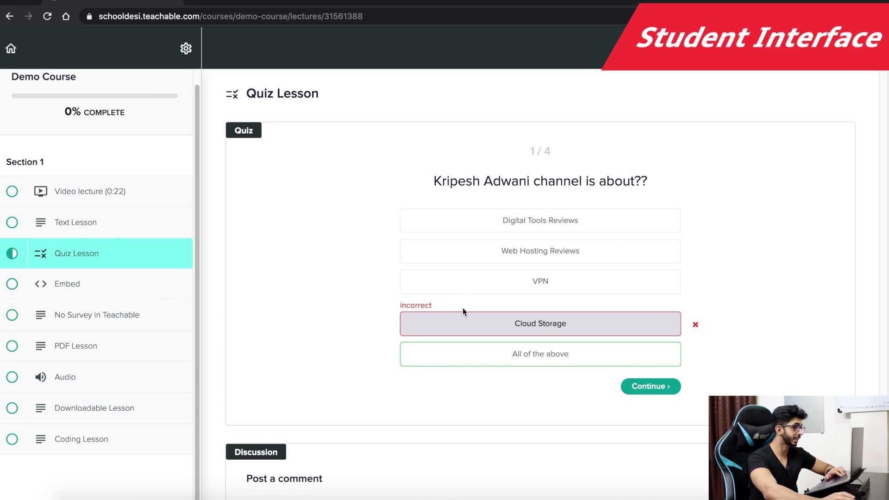
View the Embed lesson and the No Survey in Teachable lesson as a student
click(95, 289)
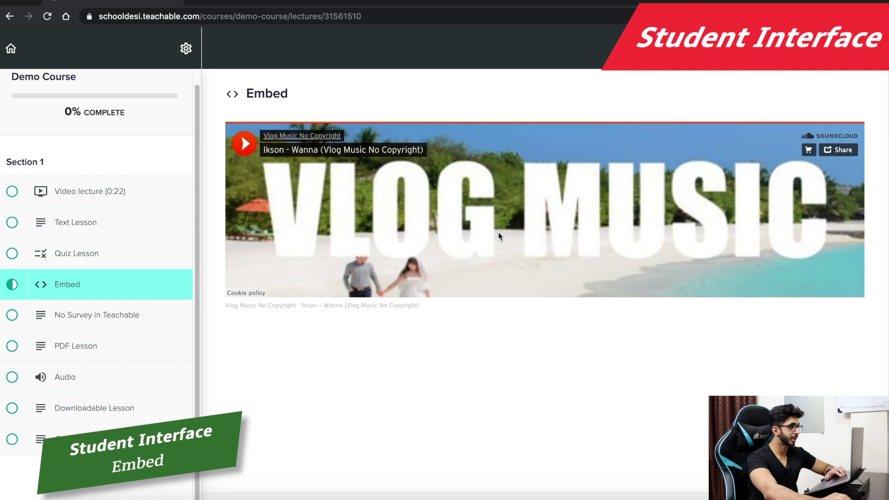
click(61, 322)
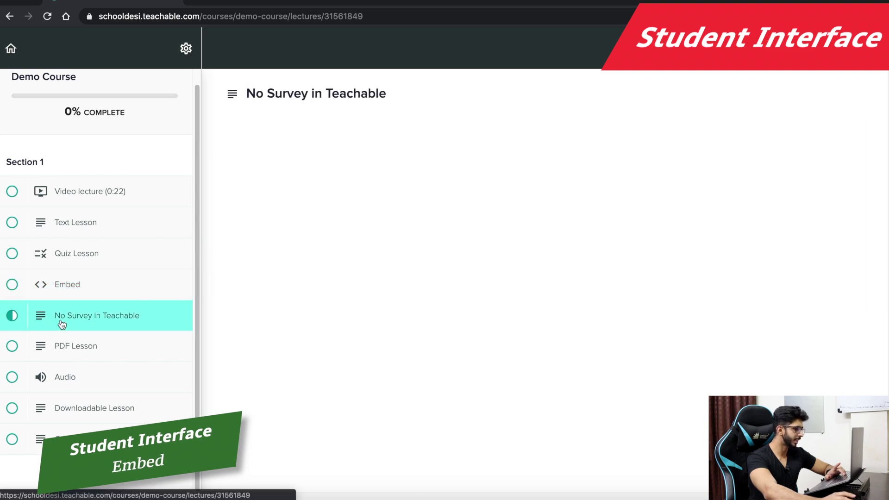
Open the PDF Lesson and look through its whole document in the student view
click(64, 338)
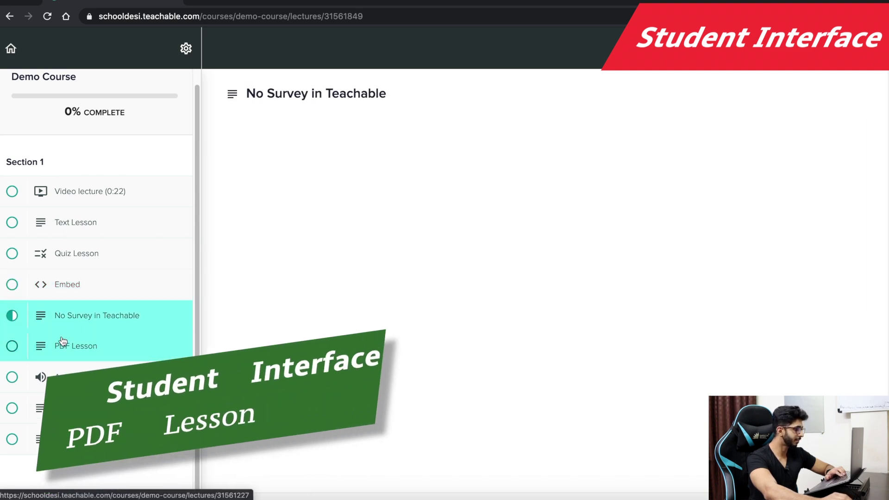
scroll(620, 323, down, 20)
right_click(619, 317)
click(566, 265)
scroll(566, 261, up, 20)
View the Audio lesson, and open 500-Facebook-Ads-Examples.pdf from the Downloadable Lesson
click(64, 377)
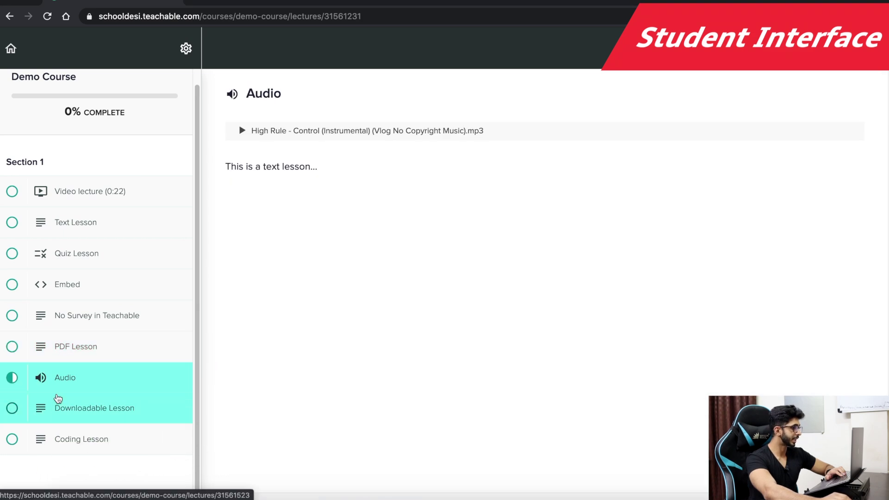
click(93, 408)
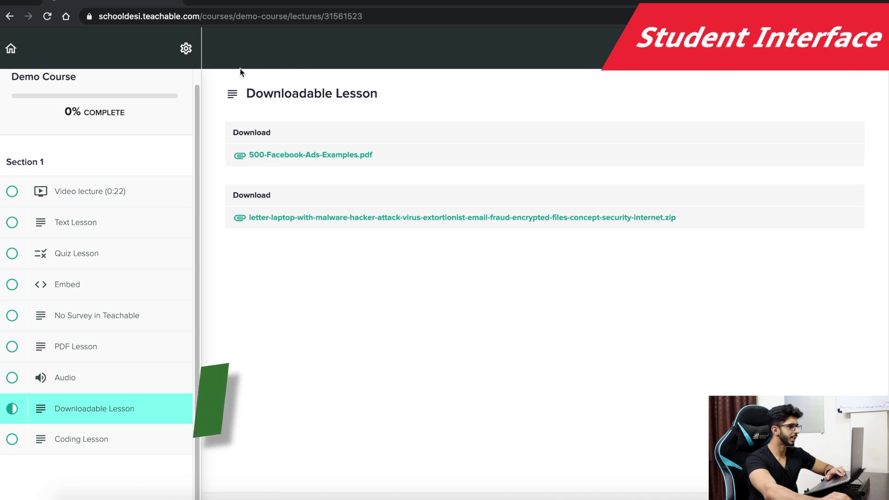
click(310, 159)
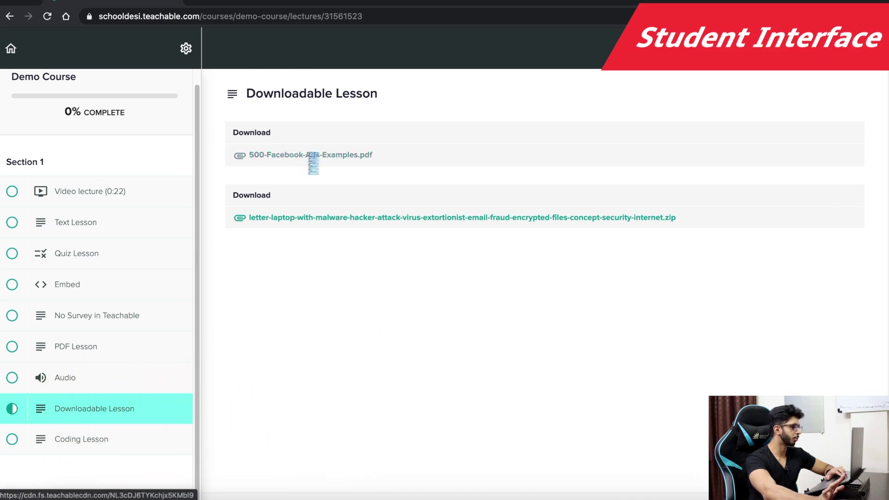
Open the Coding Lesson and look through its PHP code block and the rest of the page
click(88, 435)
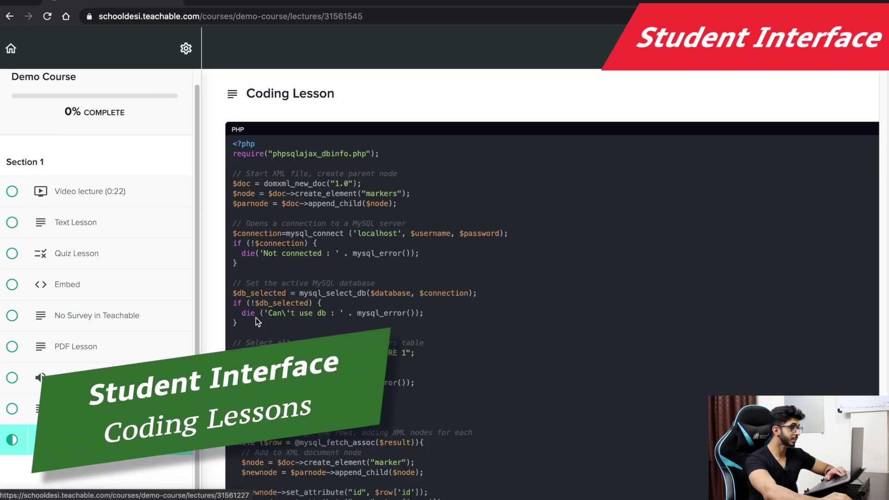
scroll(470, 371, down, 8)
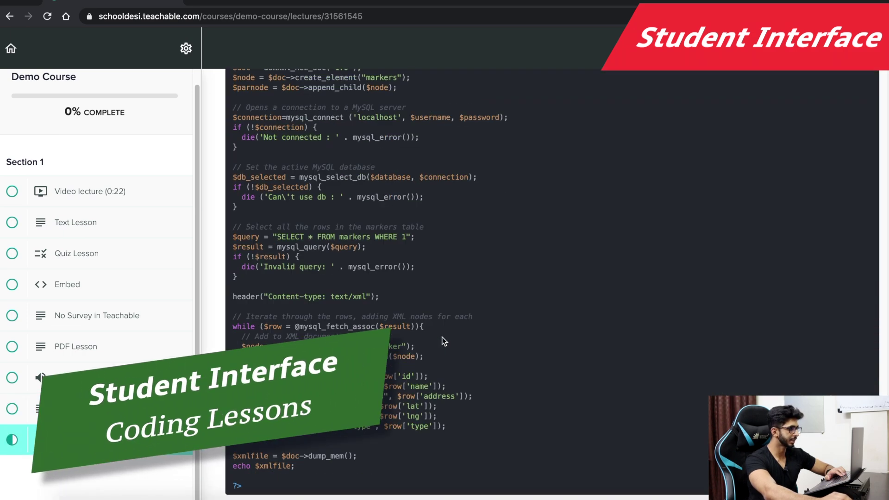
scroll(246, 197, up, 8)
drag(241, 202, 250, 176)
click(232, 171)
scroll(246, 221, down, 20)
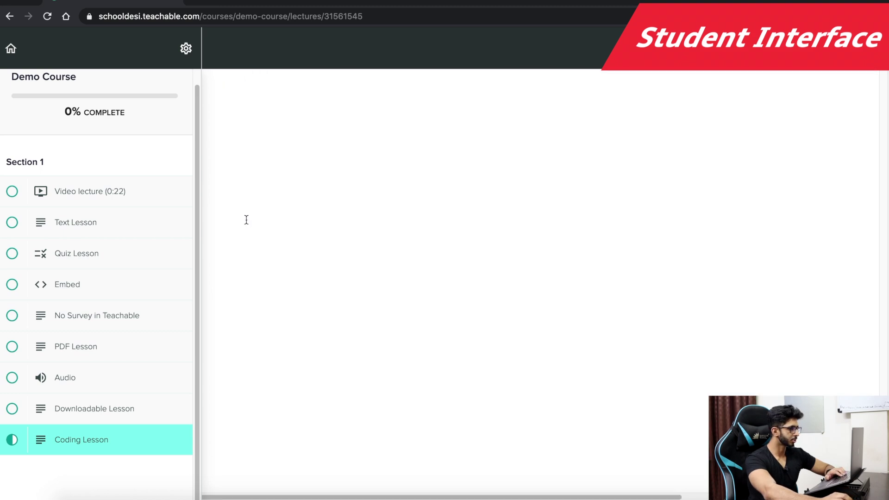
scroll(257, 307, up, 15)
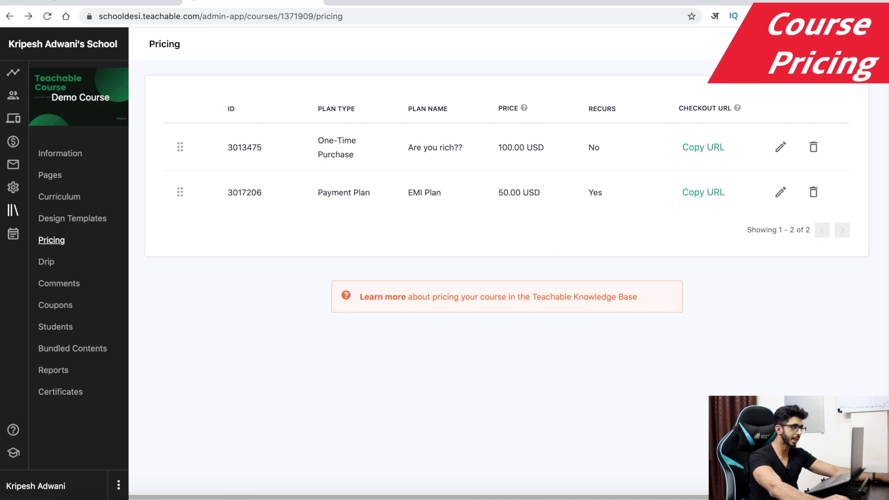
Review the Demo Course's pricing plans and the drip release settings for Section 1
click(827, 44)
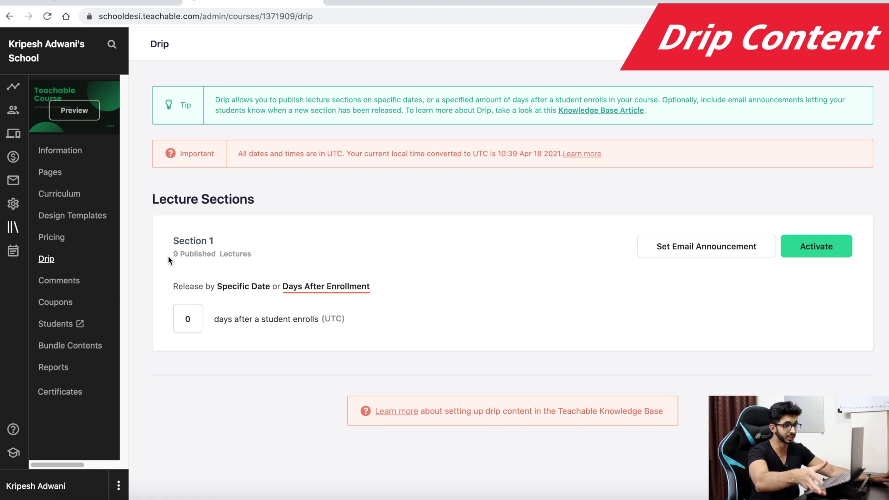
click(177, 244)
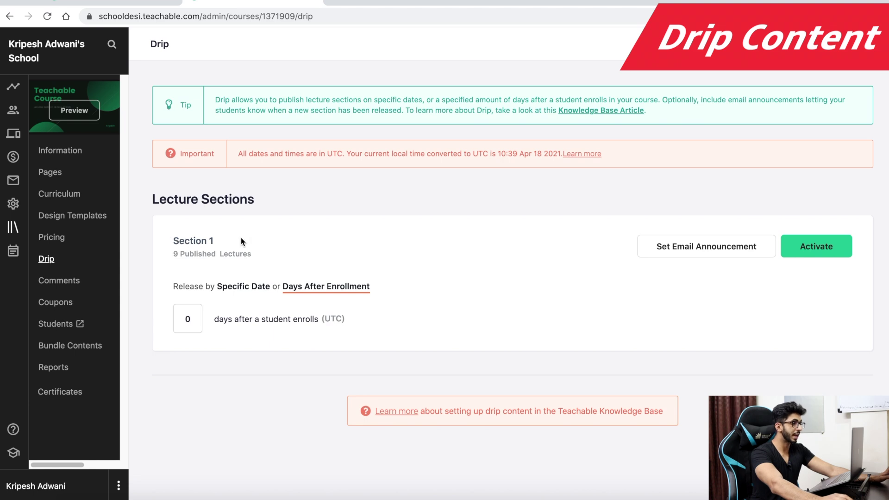
drag(224, 243, 181, 240)
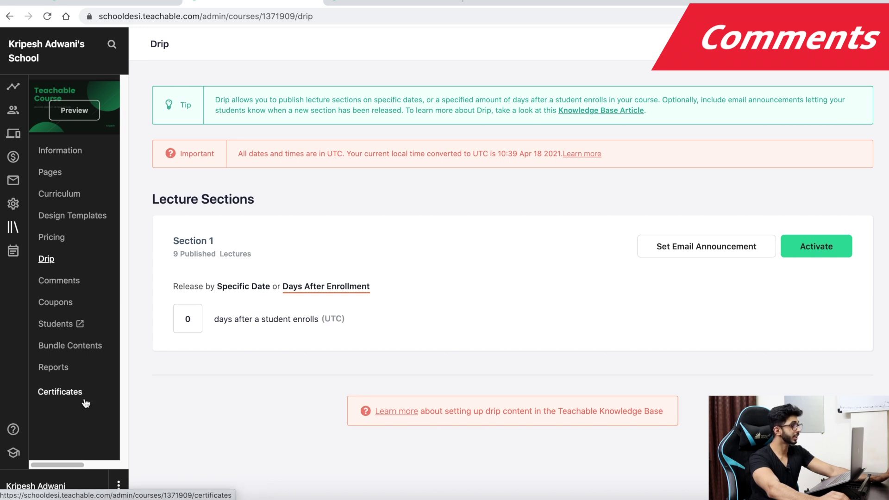
View the course's active certificate, and examine the available report types and the Lecture Completion report
click(371, 5)
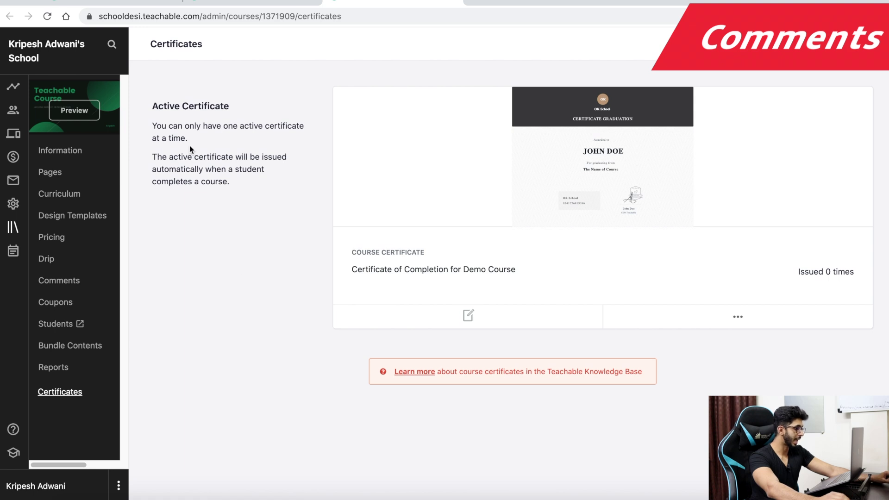
click(53, 368)
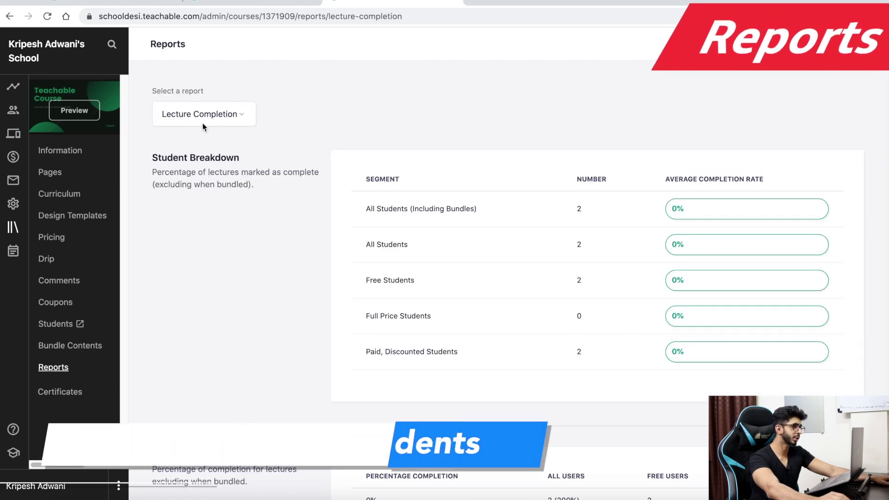
click(229, 114)
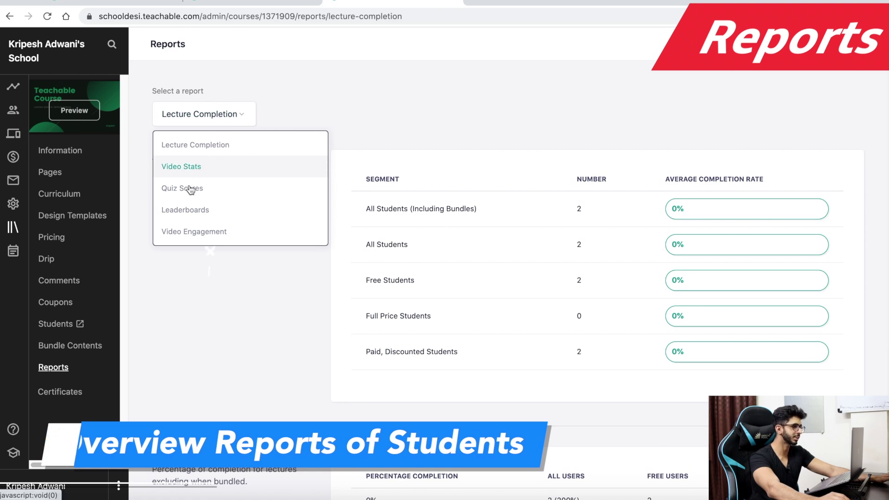
click(272, 407)
scroll(252, 262, down, 7)
scroll(262, 341, up, 7)
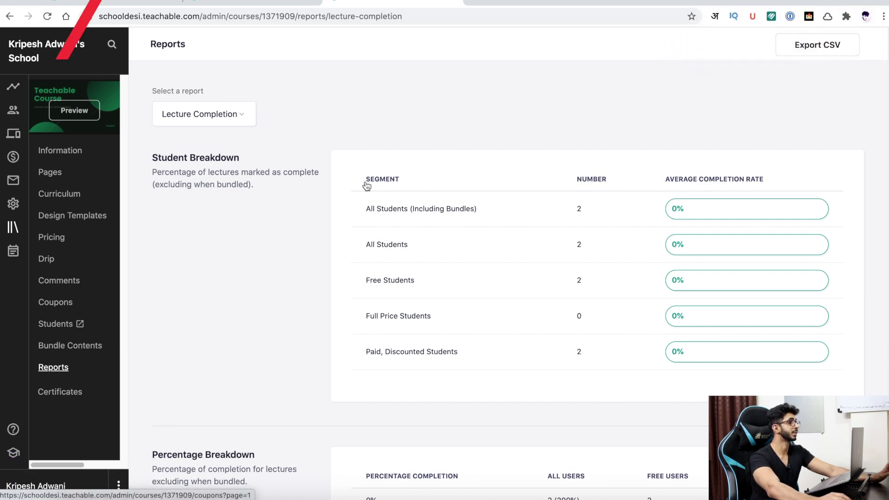
Bulk-generate 100 single-use coupons with a 50 percent discount for the "Are you rich??" plan and download the CSV
click(55, 302)
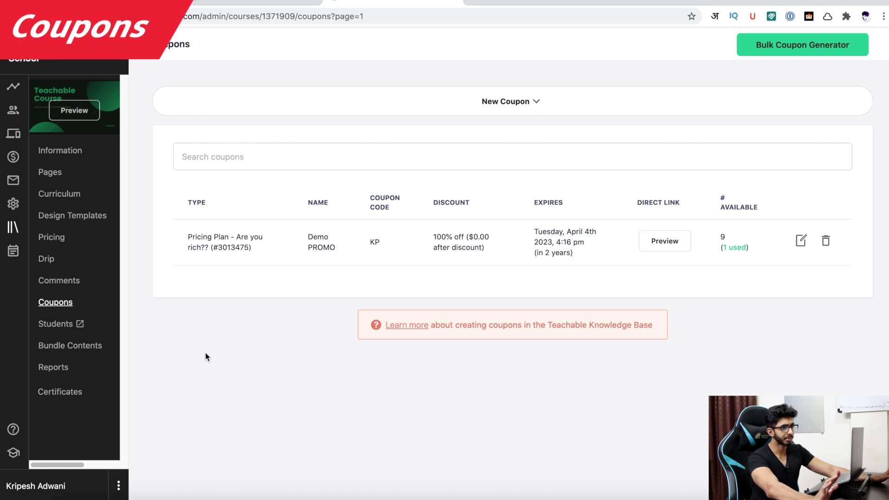
click(784, 48)
click(501, 153)
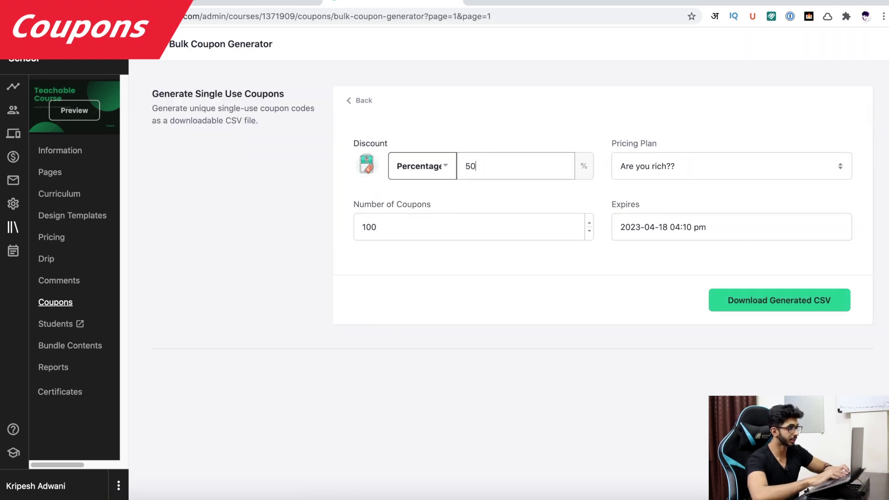
click(804, 306)
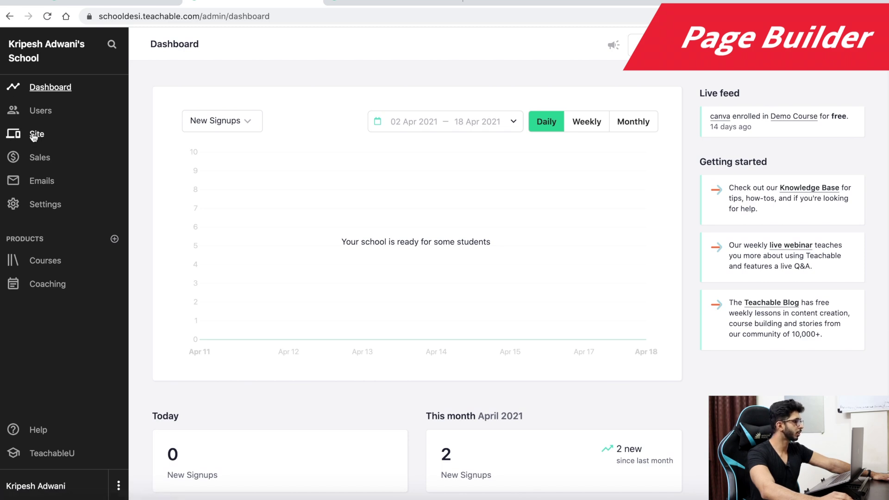
Open the school's home page in the page builder and look through its Banner and Featured Products blocks
click(384, 3)
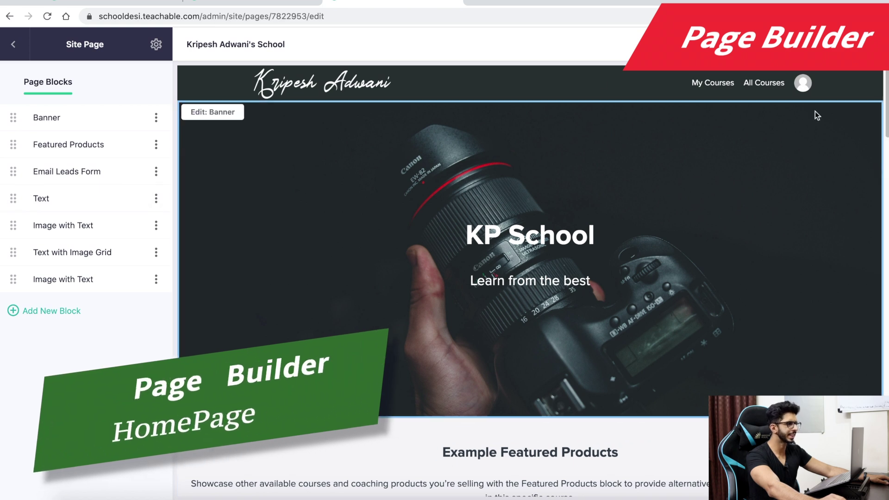
scroll(346, 238, down, 5)
scroll(349, 246, up, 5)
scroll(477, 212, down, 10)
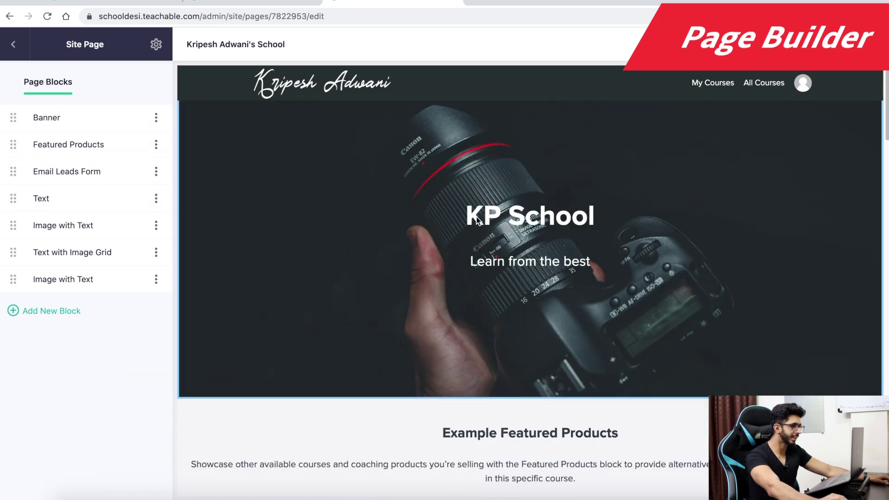
scroll(424, 221, up, 7)
scroll(423, 221, up, 3)
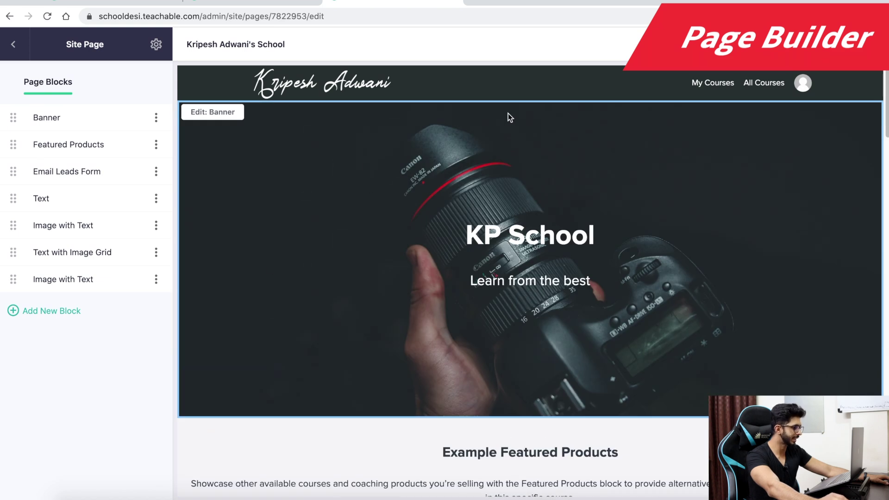
scroll(557, 180, down, 6)
scroll(340, 280, up, 2)
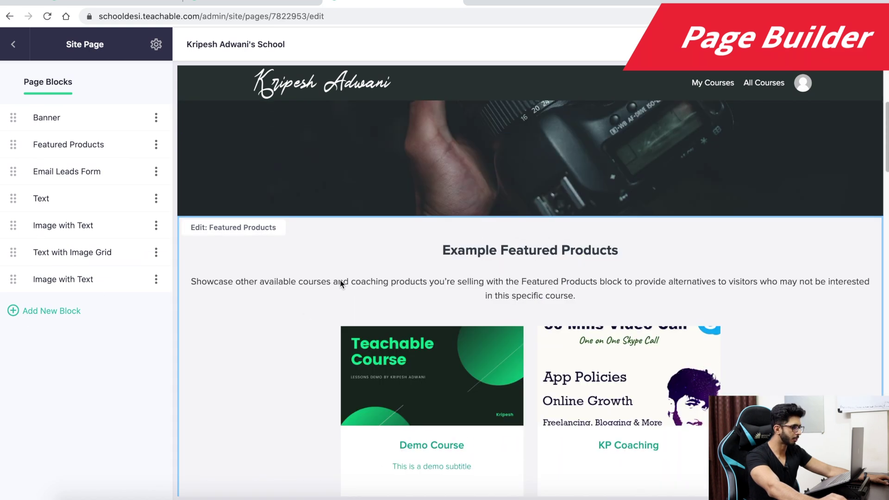
Try Featured Products and Email Leads Form as the first page block, and restore the order Banner, Featured Products, Email Leads Form
drag(11, 145, 11, 120)
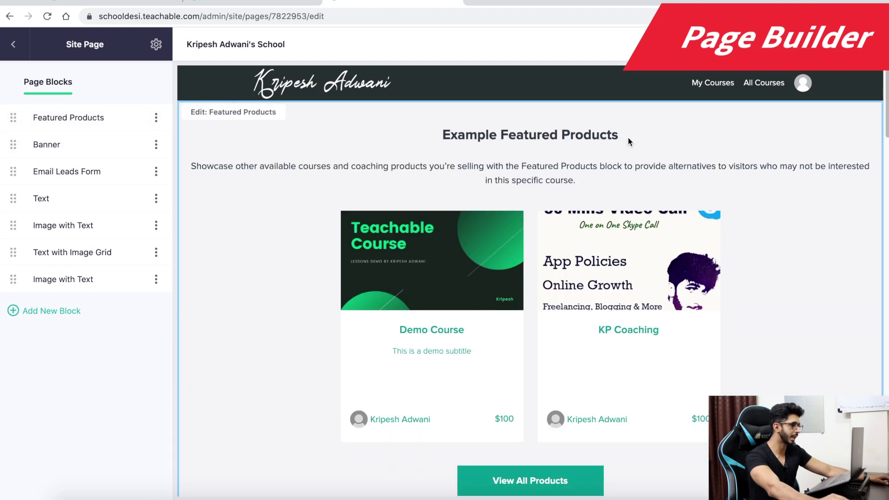
drag(15, 153, 15, 111)
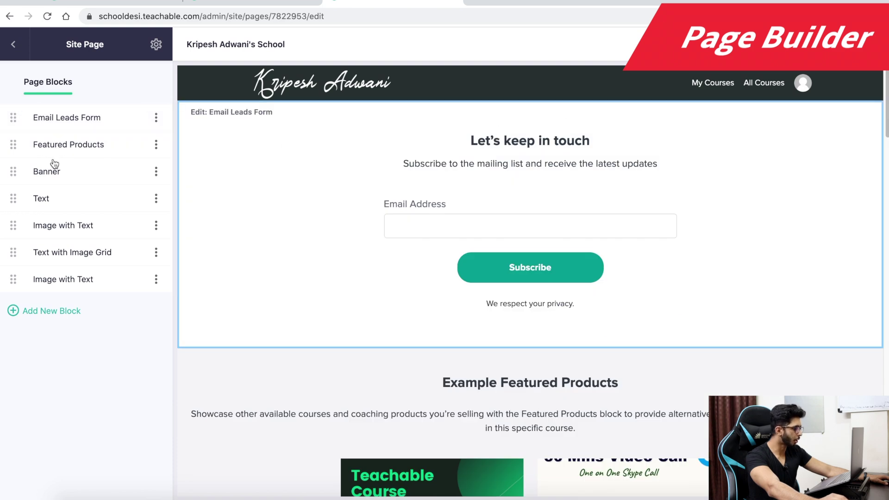
drag(13, 171, 12, 116)
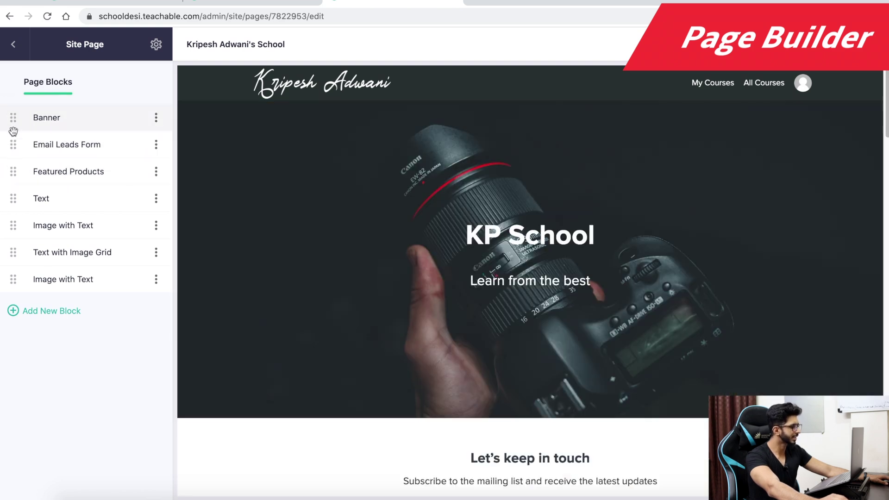
drag(13, 170, 12, 144)
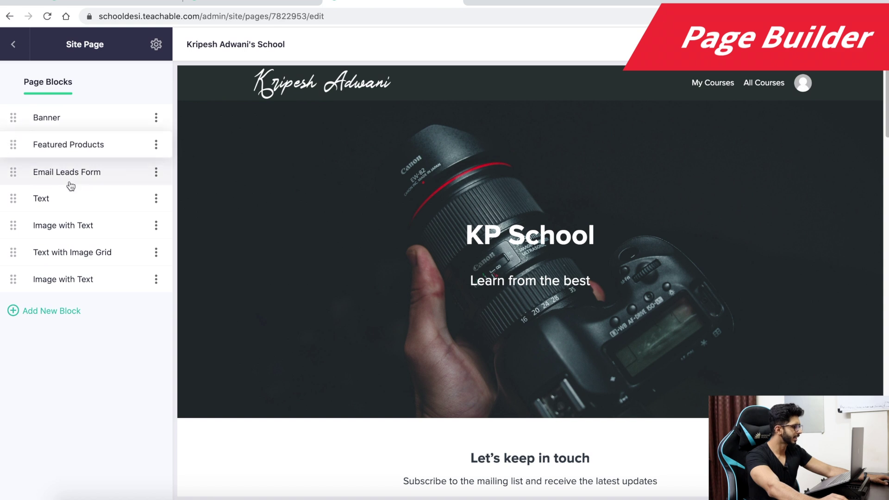
Look through the remaining blocks of the school's home page and open the choice of new blocks
scroll(493, 381, down, 20)
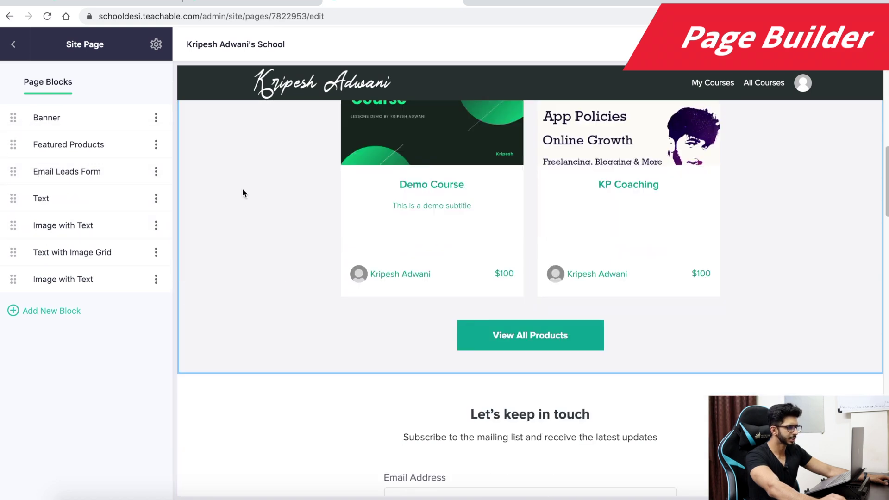
scroll(387, 463, down, 10)
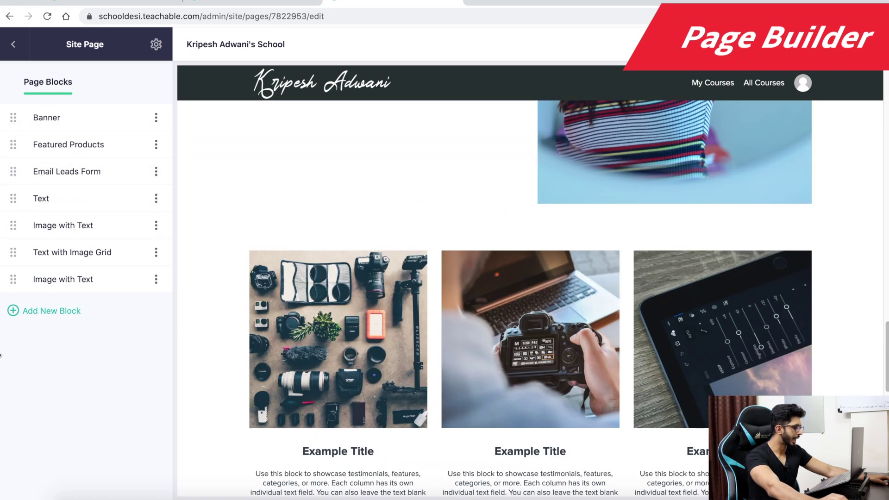
click(56, 320)
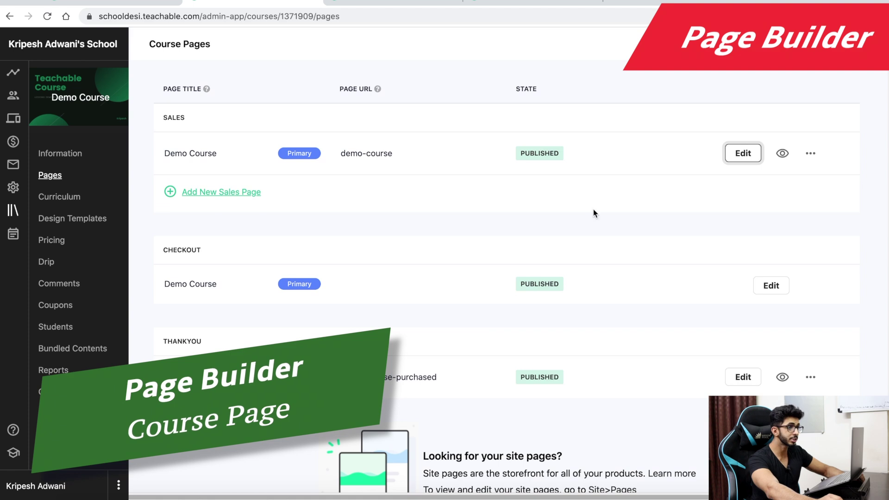
Open the Demo Course sales page in the page builder, try Course Curriculum as its first block, and put Banner back first
click(743, 153)
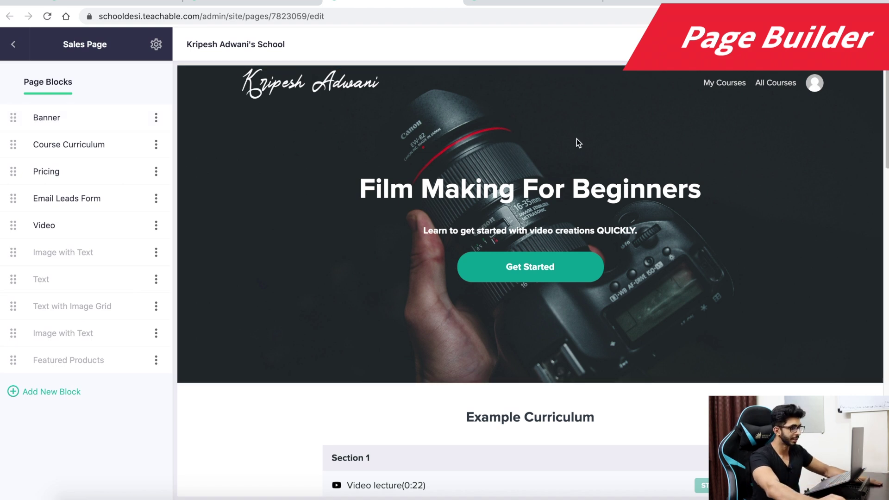
scroll(465, 279, down, 5)
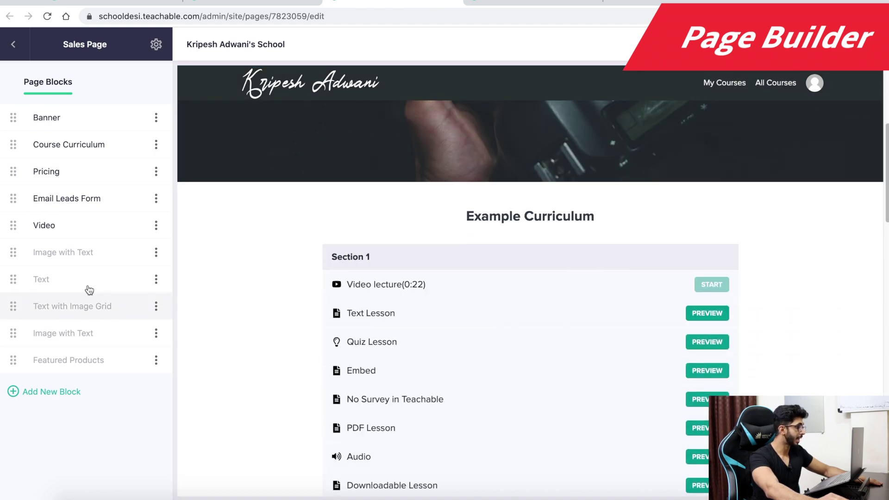
drag(13, 144, 14, 120)
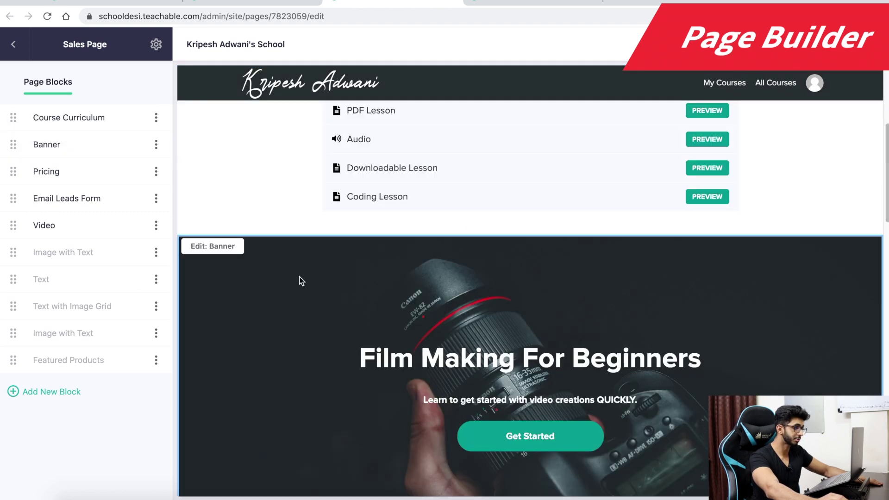
drag(13, 145, 14, 118)
Try Video as the sales page's first block, restore the order Banner, Course Curriculum, Pricing, Email Leads Form, Video, and open the new block choices
drag(13, 228, 14, 119)
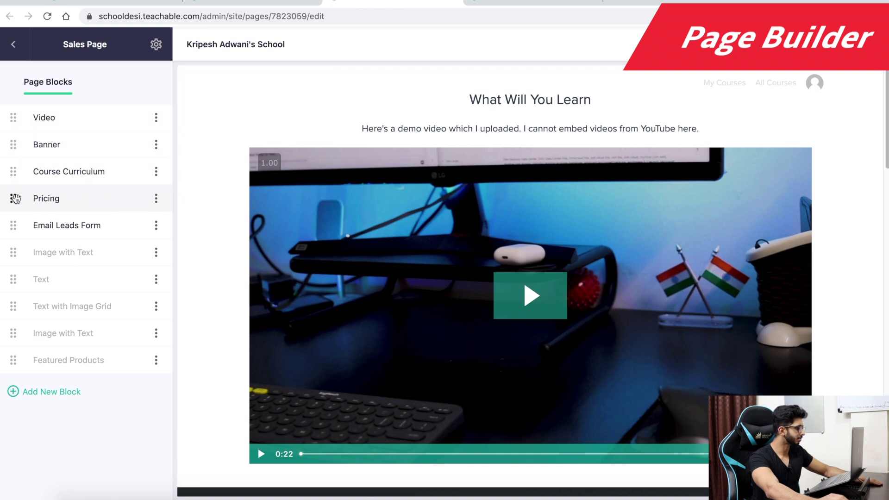
drag(14, 143, 14, 119)
drag(16, 166, 16, 150)
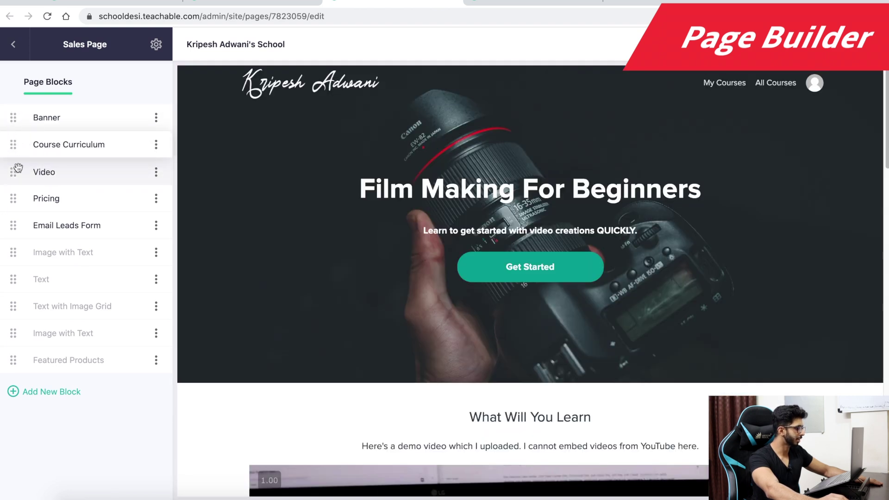
drag(15, 196, 14, 172)
scroll(362, 335, down, 15)
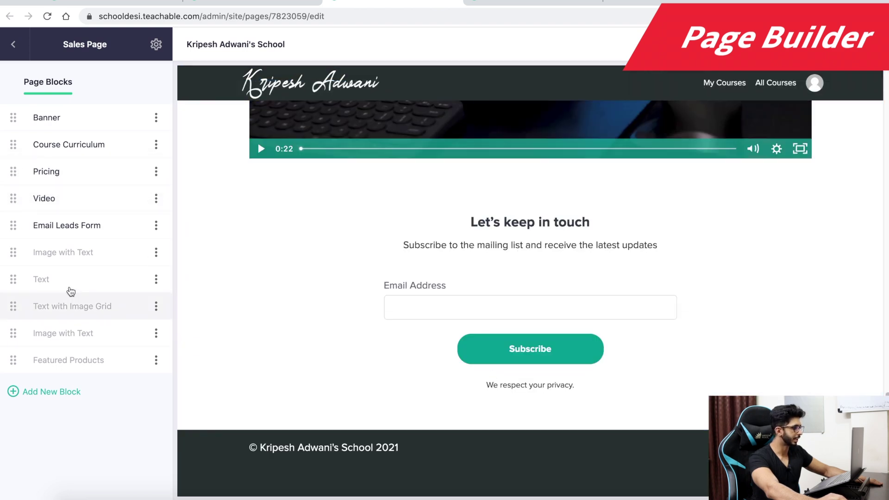
drag(13, 225, 13, 196)
click(50, 403)
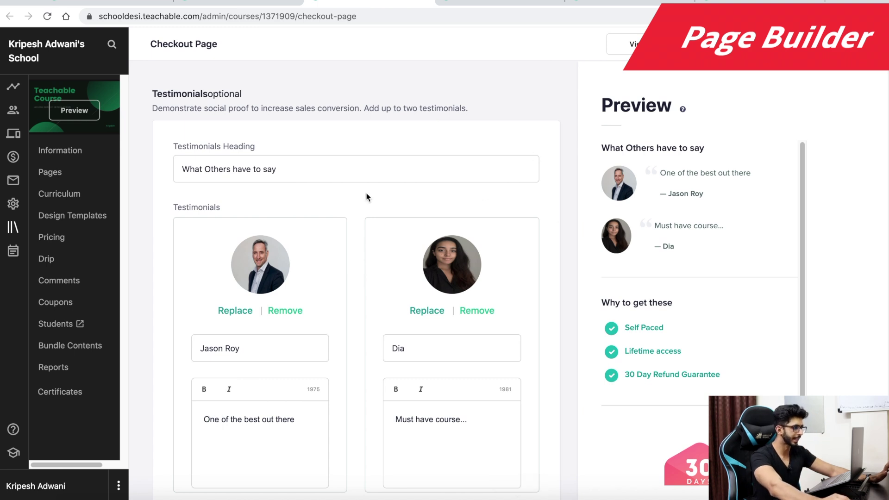
Examine the course's checkout page settings for testimonials, bullet points and the course guarantee badges
scroll(482, 307, down, 9)
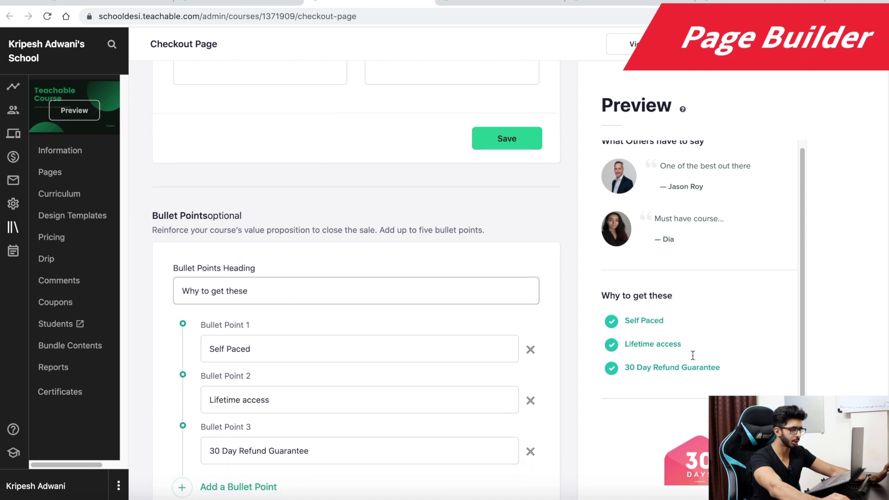
scroll(695, 359, down, 2)
scroll(458, 390, down, 5)
scroll(459, 390, down, 10)
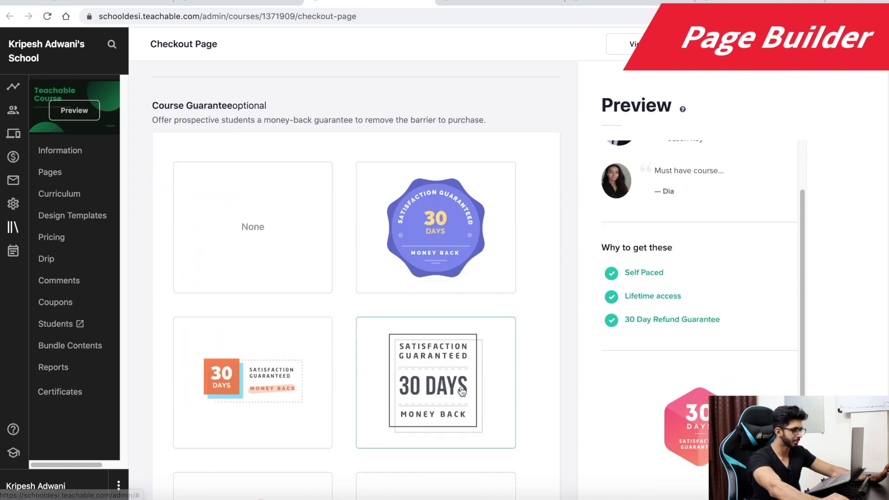
scroll(405, 328, up, 1)
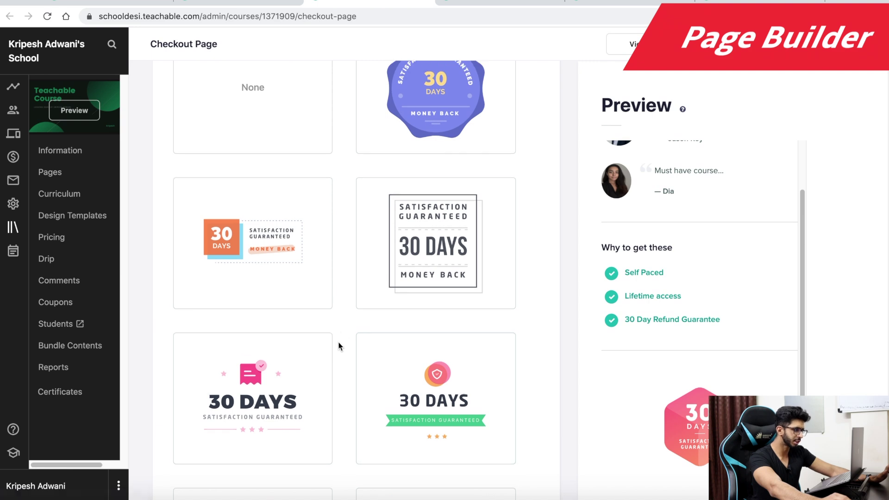
scroll(414, 381, down, 4)
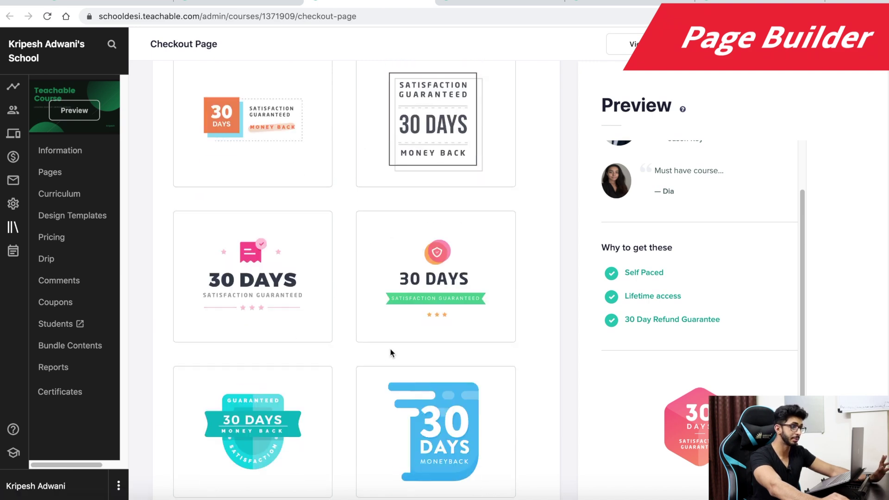
scroll(403, 382, down, 6)
scroll(370, 364, down, 8)
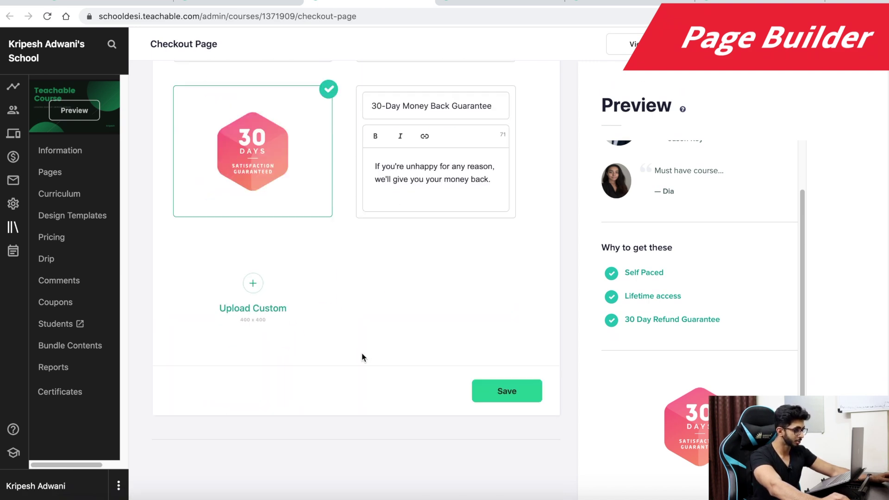
scroll(440, 282, down, 8)
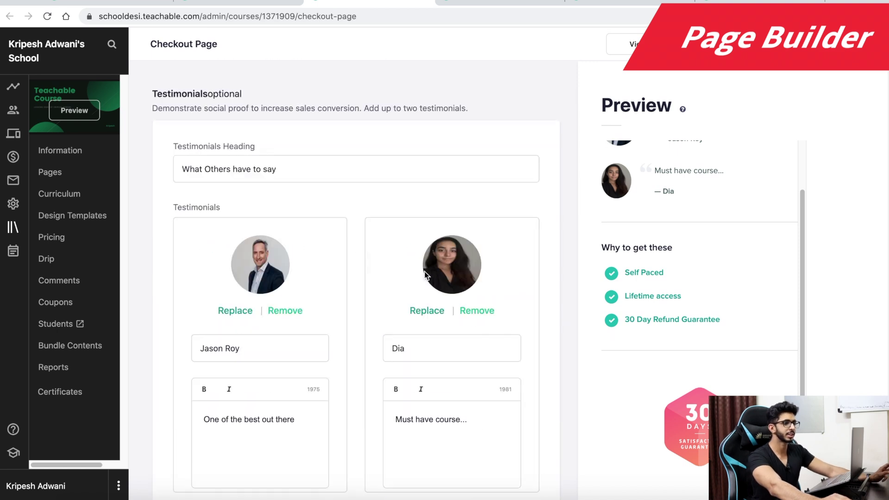
Switch to the course's Thank You page, move the Upsell block above the Text block, and open the choice of new blocks
click(482, 2)
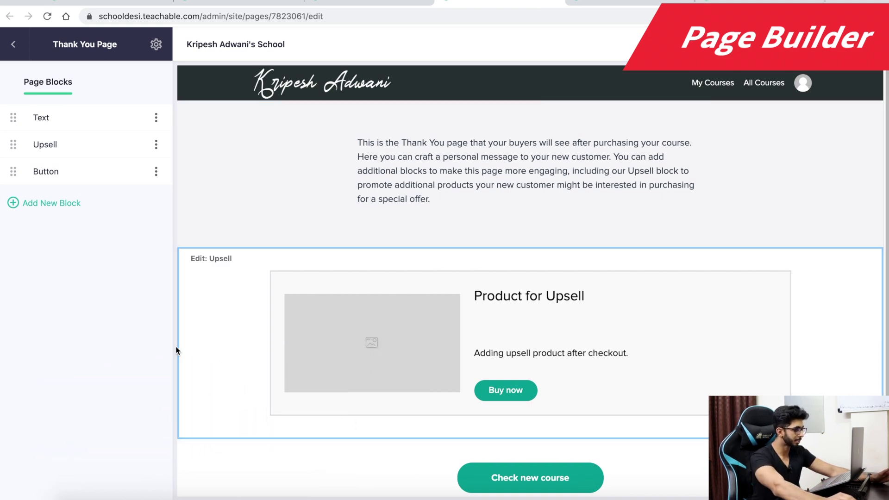
drag(13, 145, 12, 119)
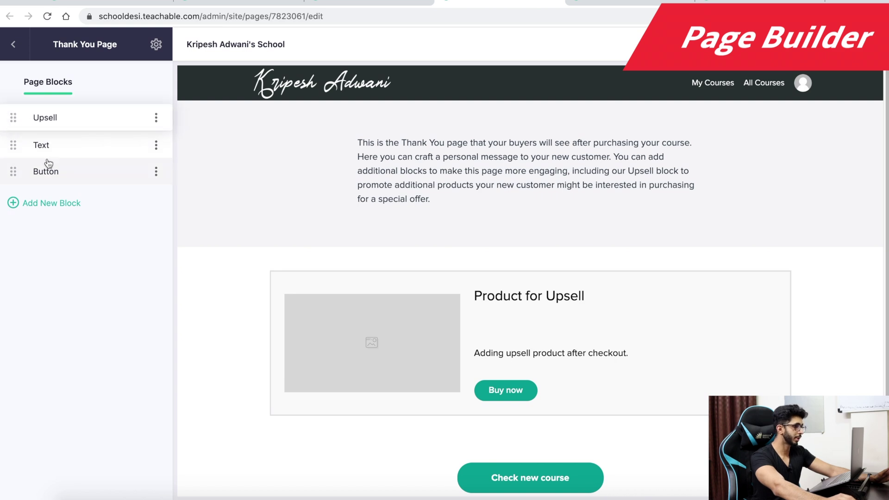
click(21, 204)
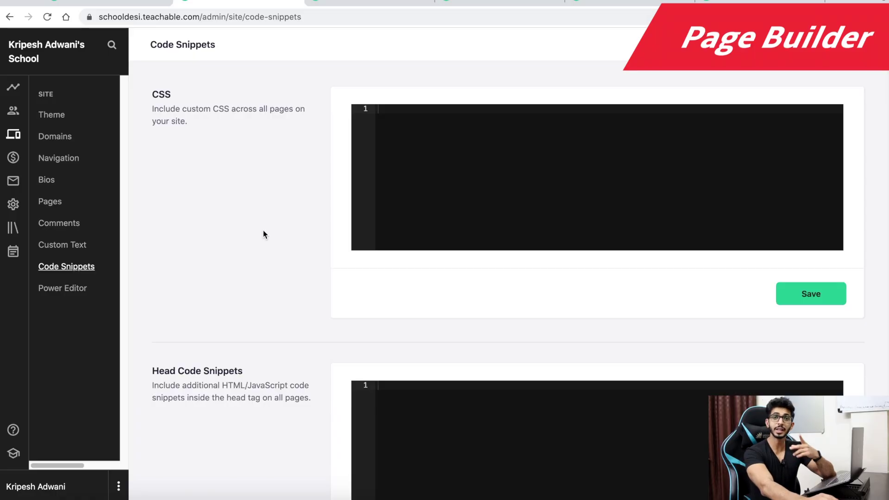
Examine the site's code snippet sections and the school's available integrations, including Facebook Pixel, ConvertKit and Segment
scroll(253, 295, down, 4)
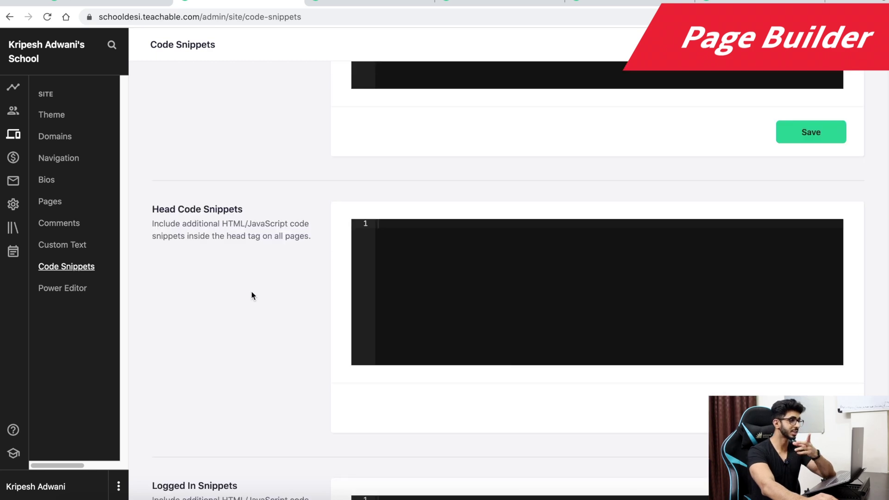
scroll(262, 238, down, 5)
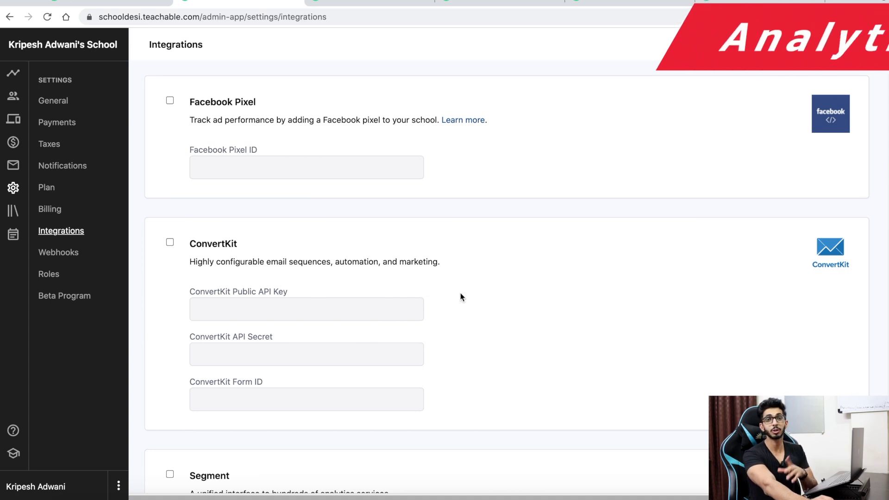
scroll(355, 254, down, 4)
scroll(356, 258, up, 4)
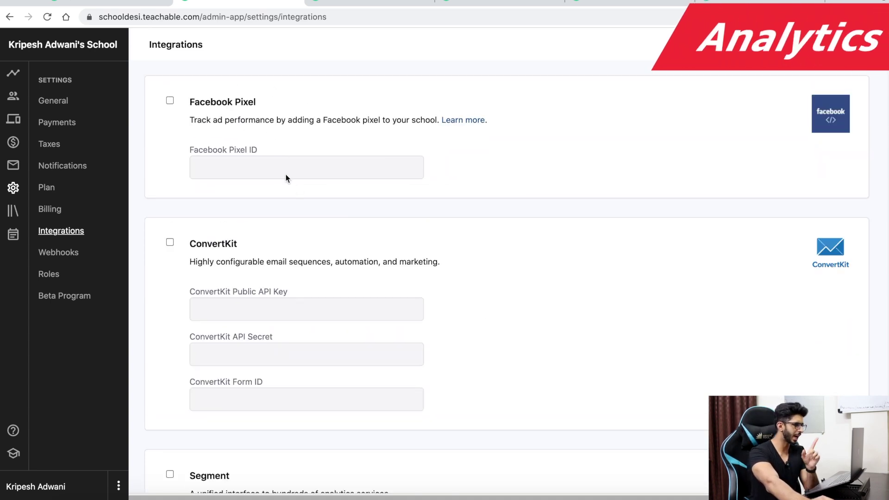
scroll(296, 169, down, 2)
scroll(310, 312, down, 6)
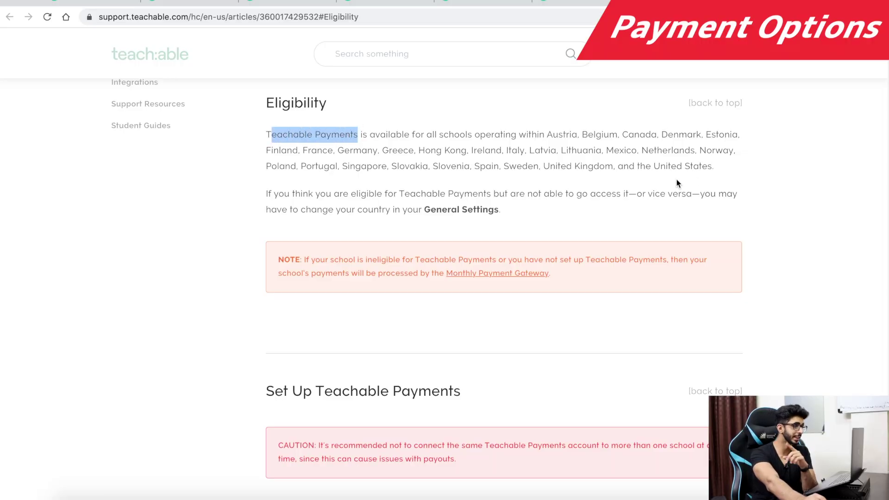
Highlight the list of countries eligible for Teachable Payments in the support article's Eligibility section
drag(732, 175, 315, 146)
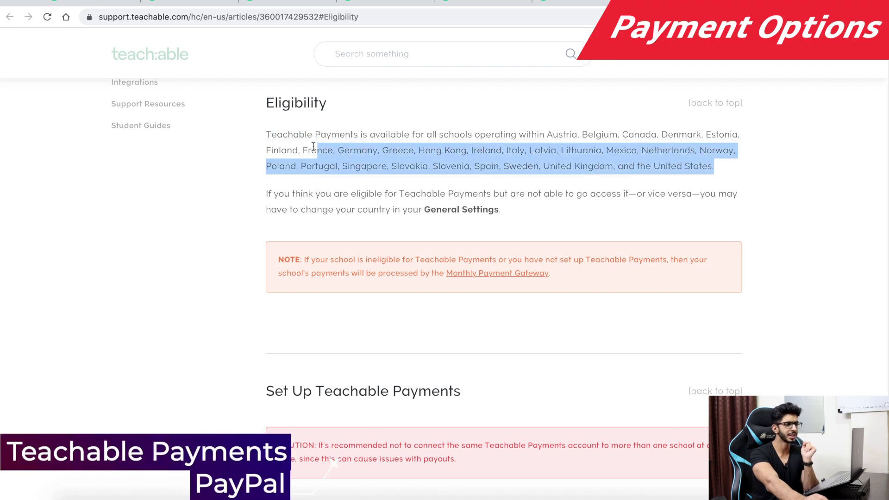